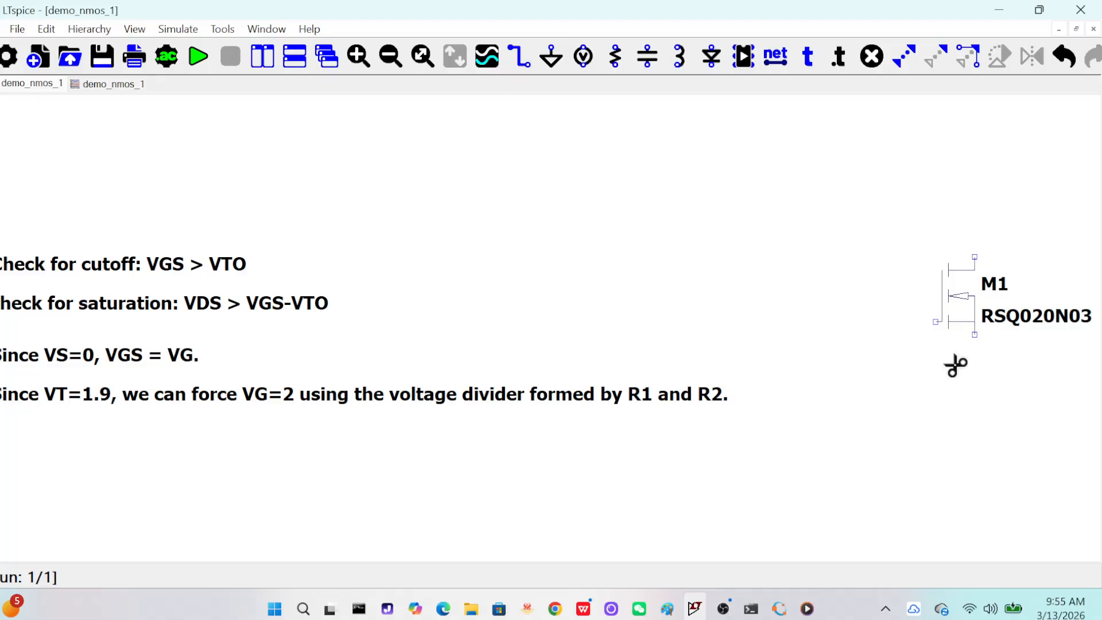
Step: Examine the SPICE model parameters of MOSFET M1 (RSQ020N03), from Vto through the later entries, in the MOSFET database
key("Escape")
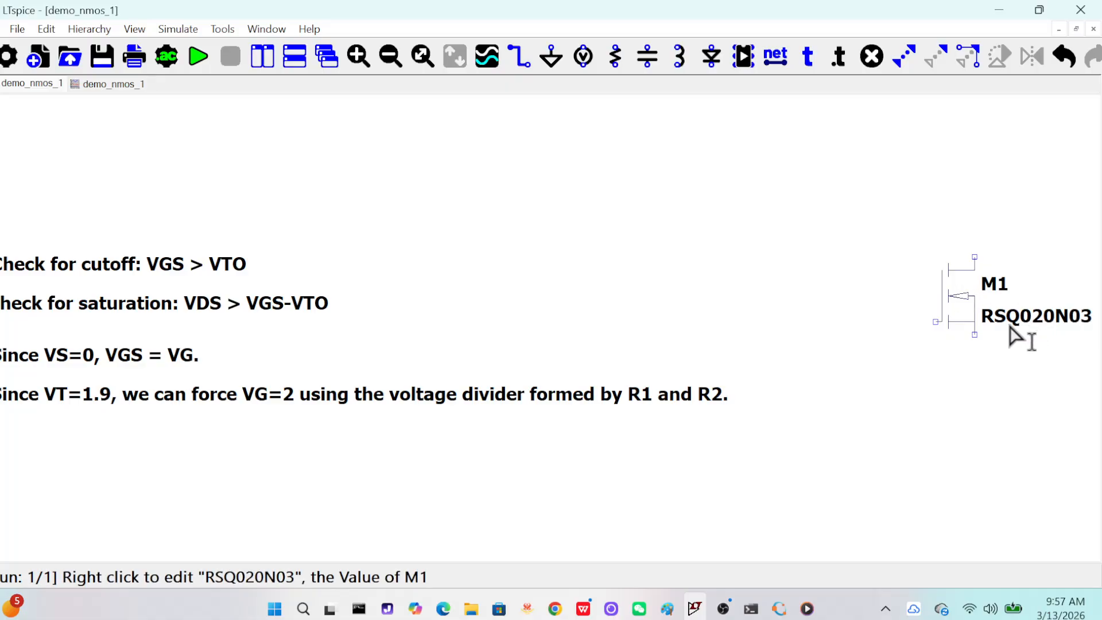
right_click(953, 295)
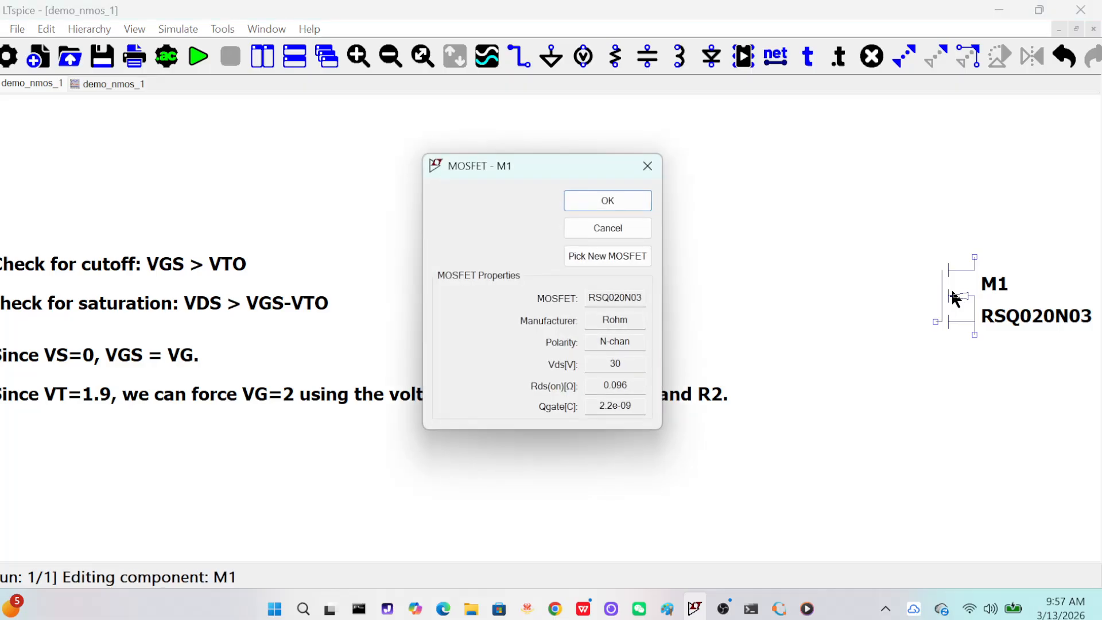
left_click(642, 257)
left_click_drag(686, 173, 553, 125)
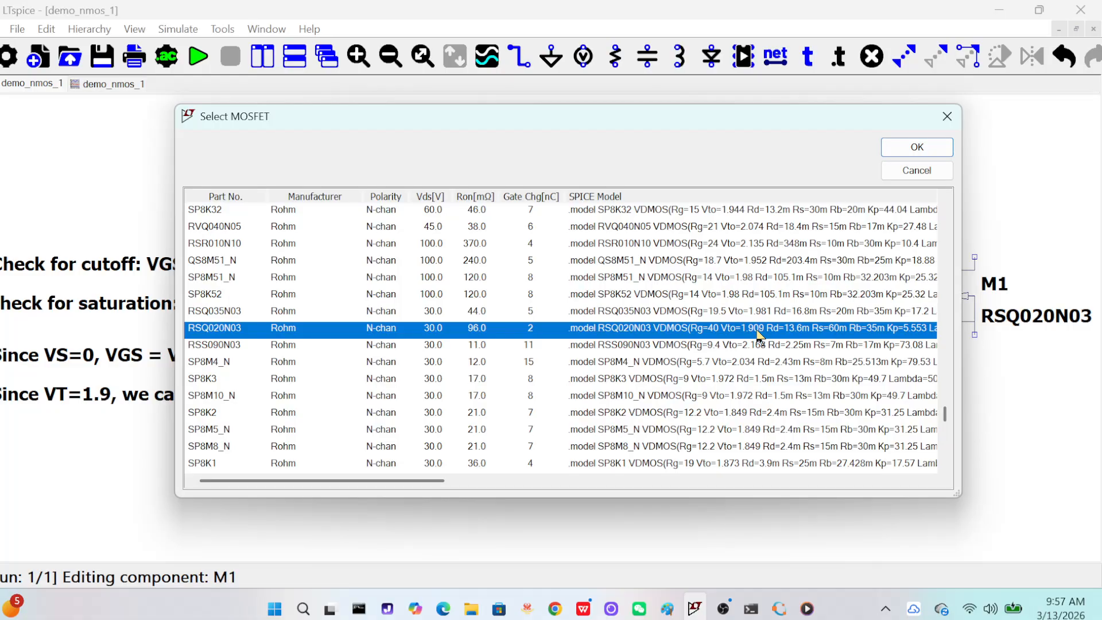
left_click_drag(426, 480, 519, 482)
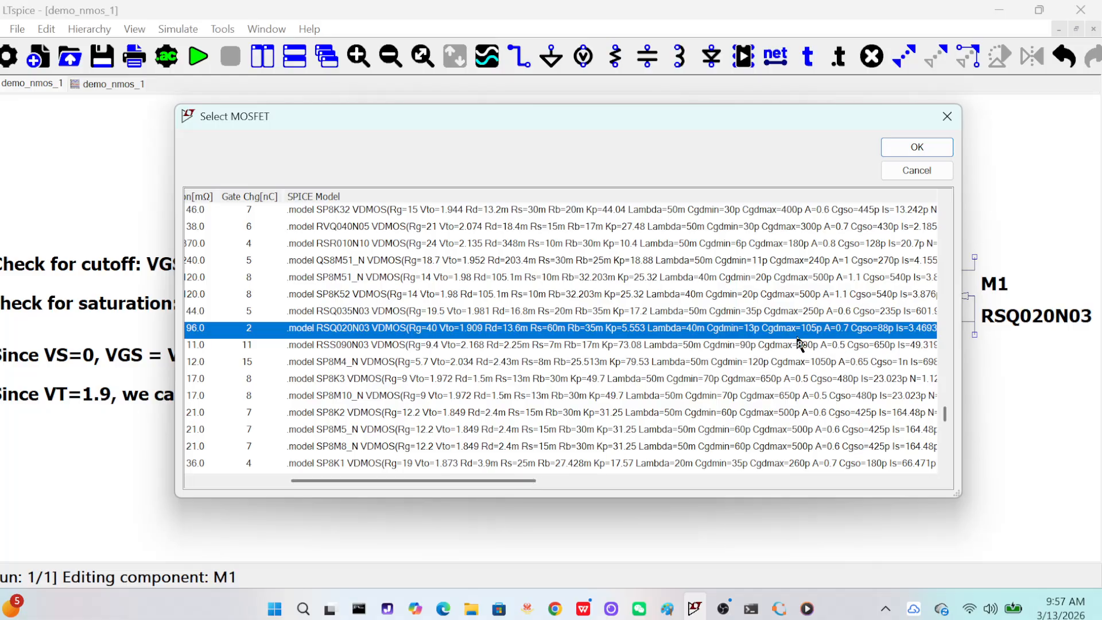
left_click_drag(518, 486, 574, 485)
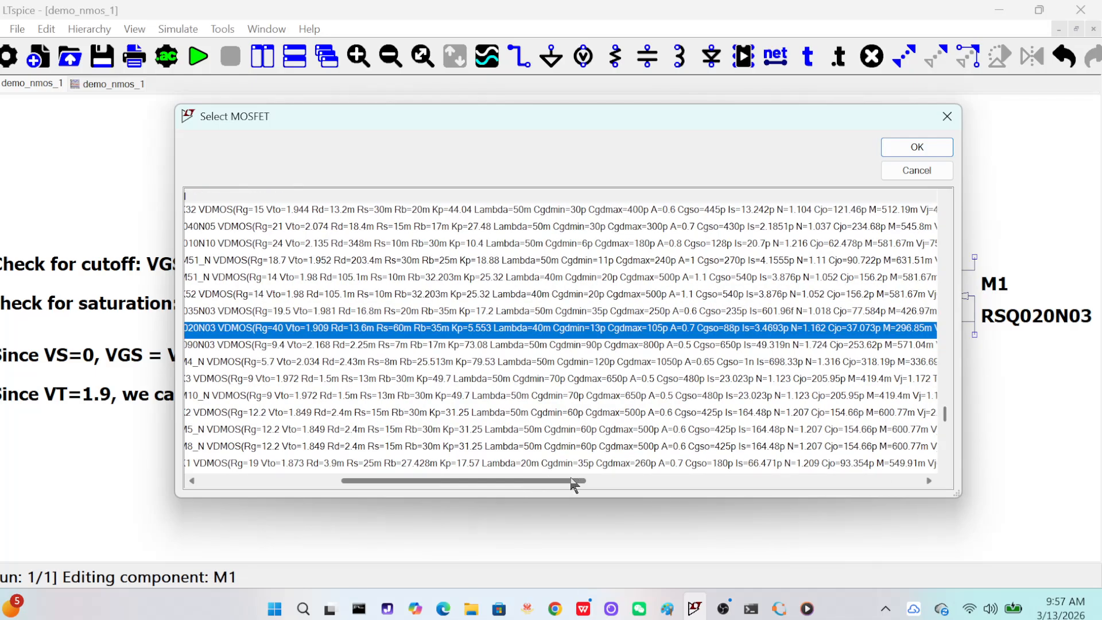
left_click(947, 118)
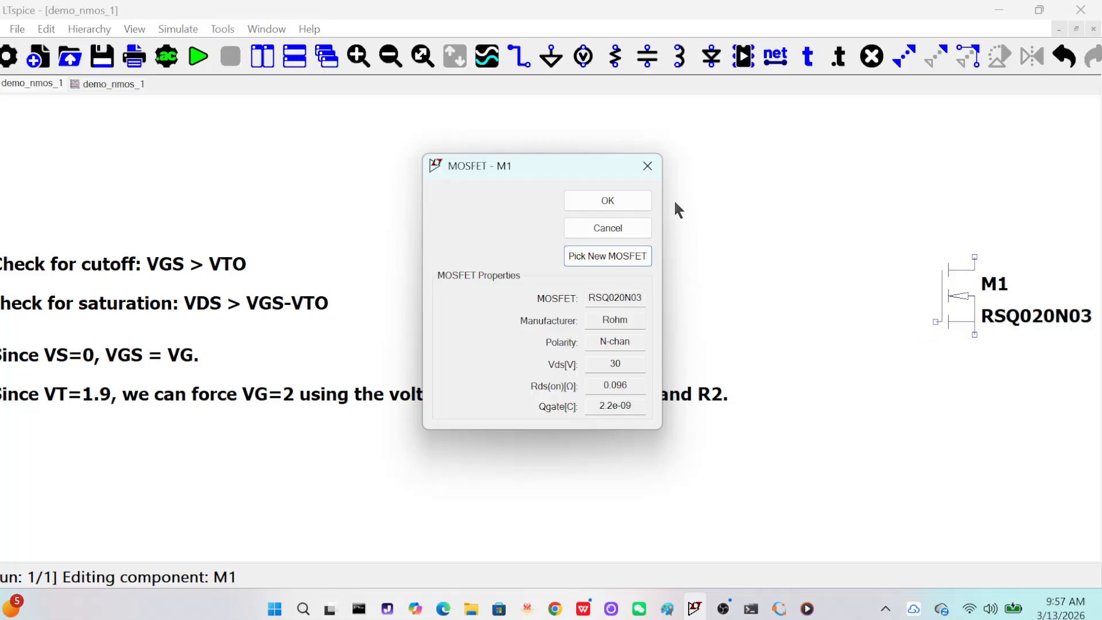
left_click(647, 173)
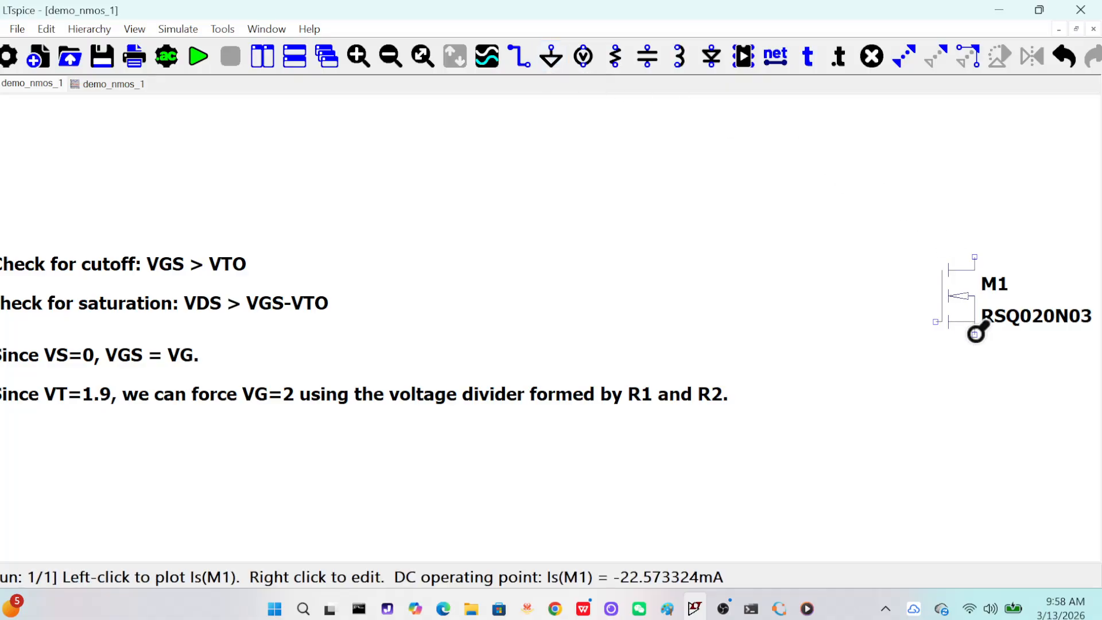
Step: Place a ground symbol below M1 and wire the MOSFET's source terminal straight down to it
left_click(551, 56)
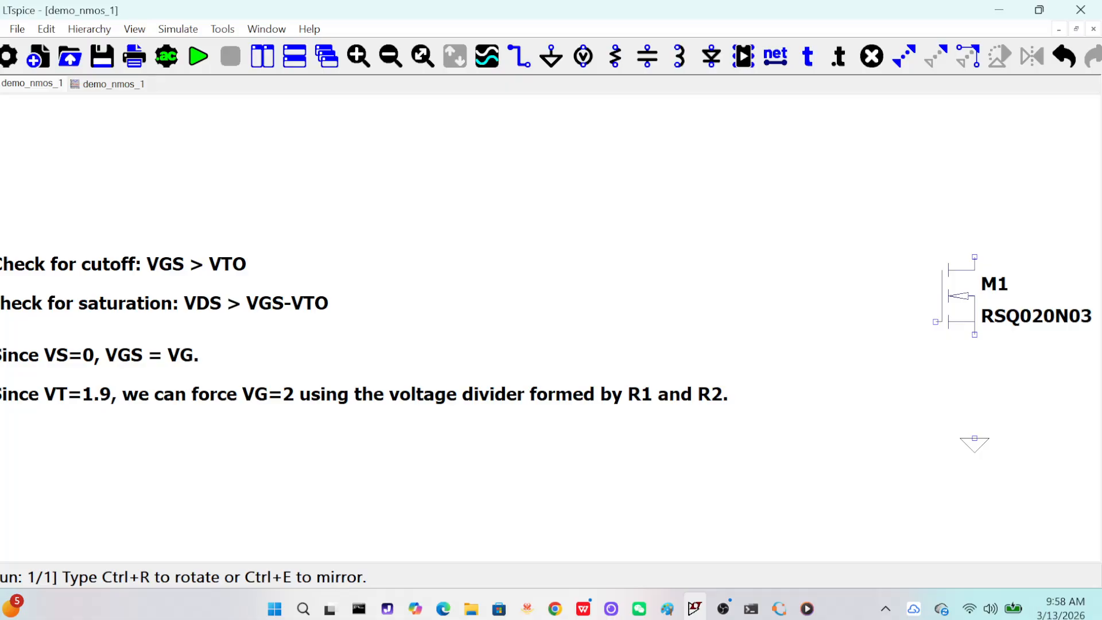
left_click(975, 438)
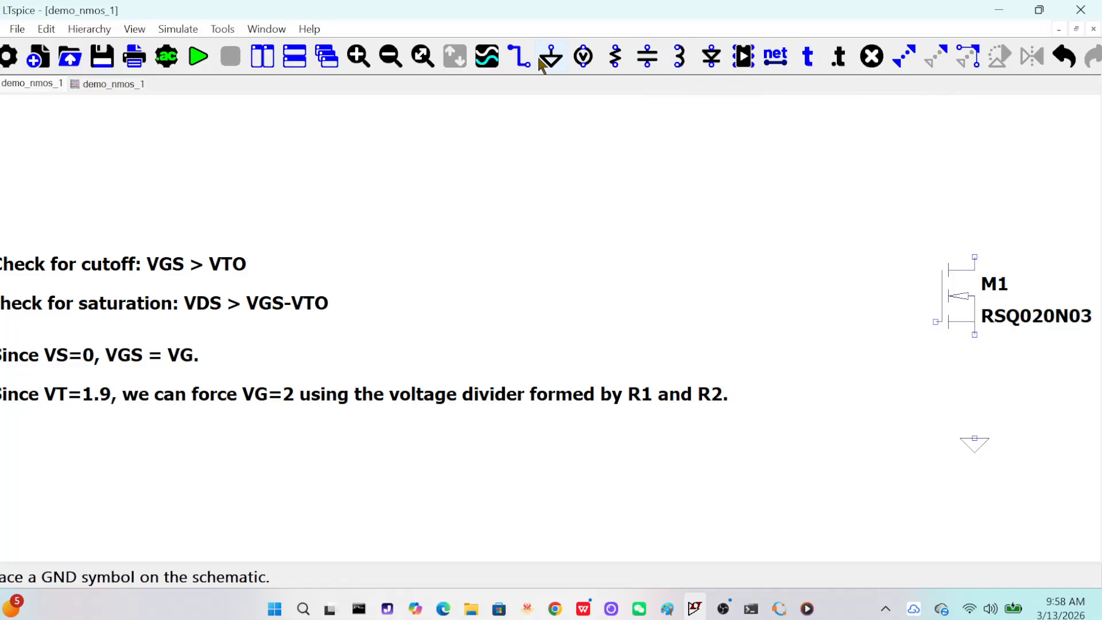
left_click(516, 70)
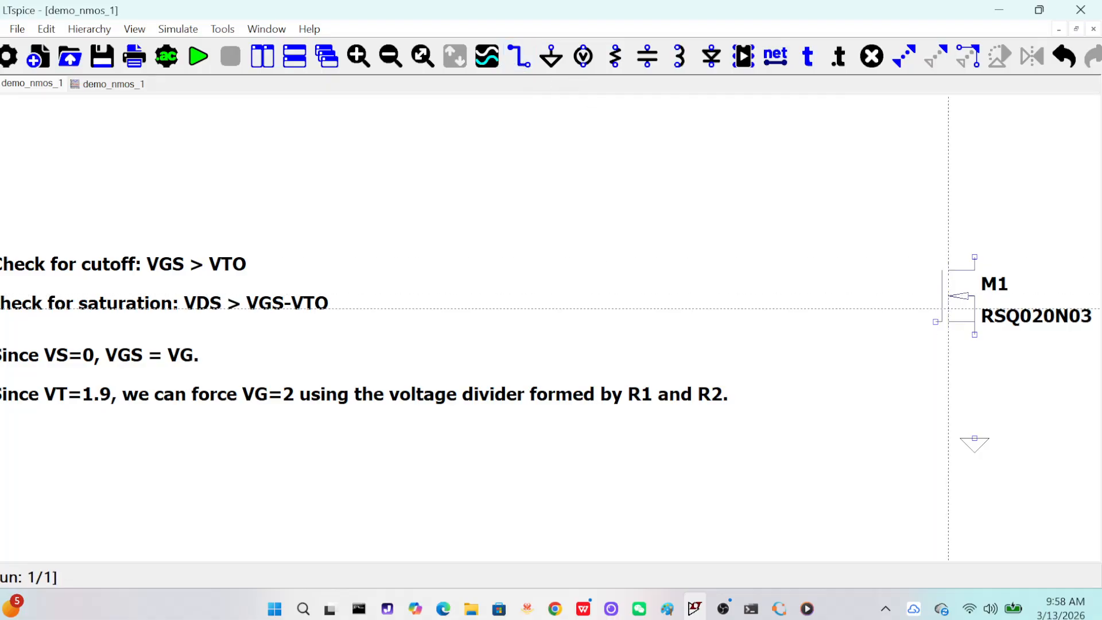
left_click(975, 335)
left_click(974, 438)
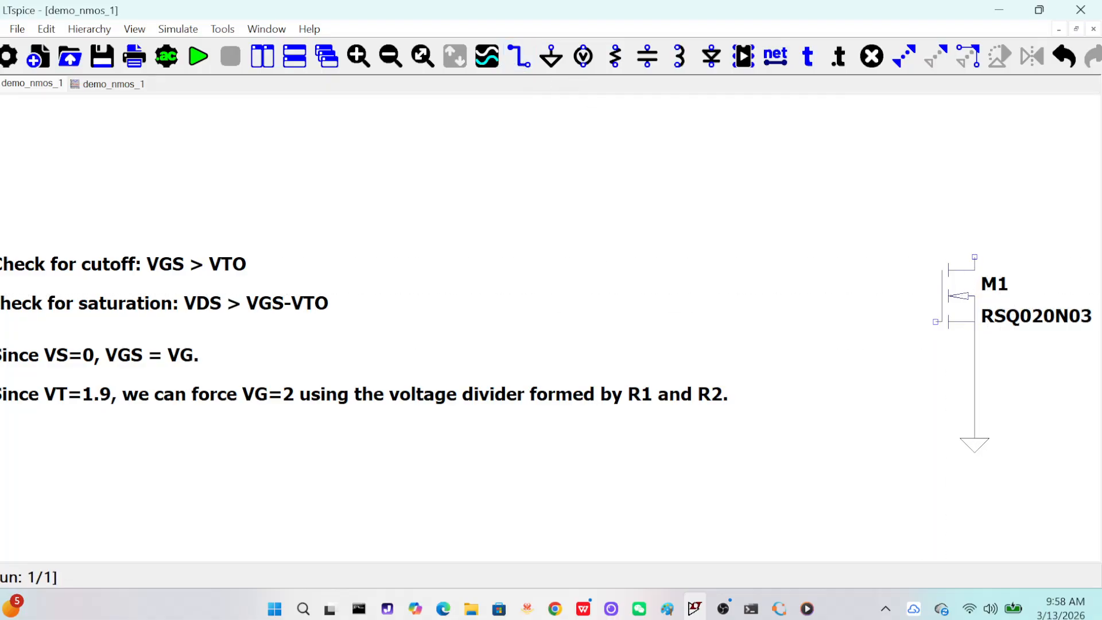
right_click(975, 438)
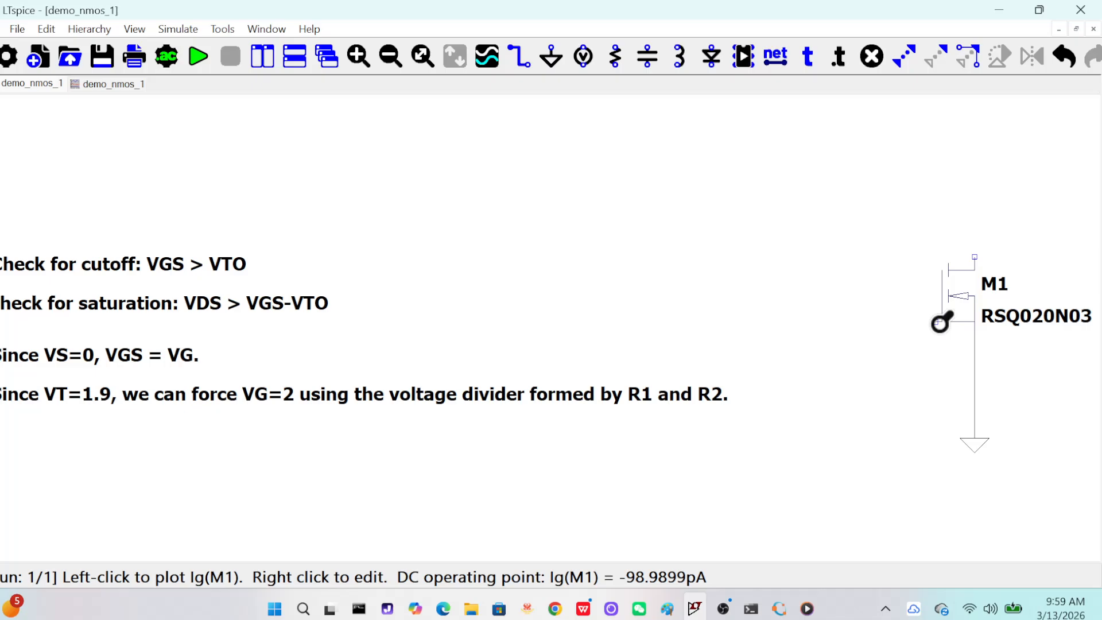
Step: Place voltage source V1 in the open area to the left of M1 and set its DC value to 10 V
left_click(46, 29)
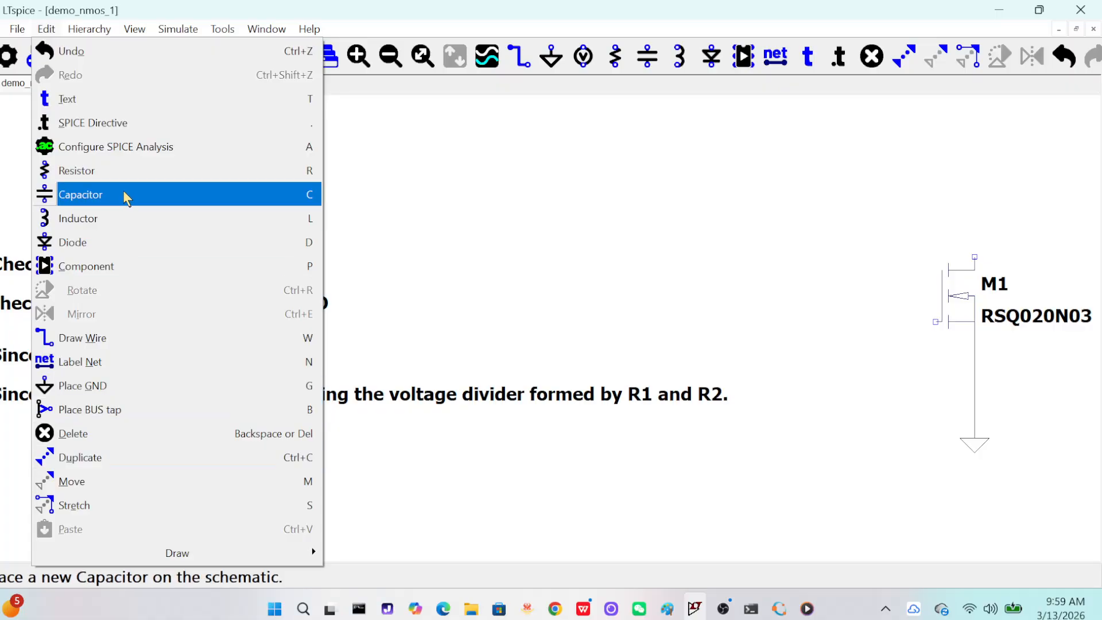
left_click(164, 260)
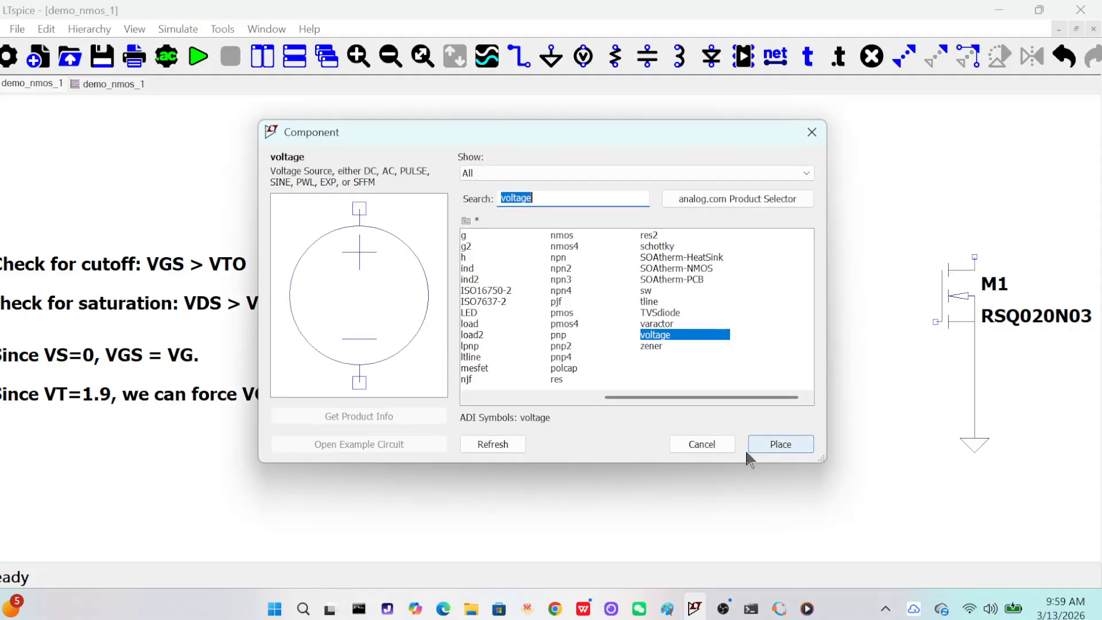
left_click(758, 439)
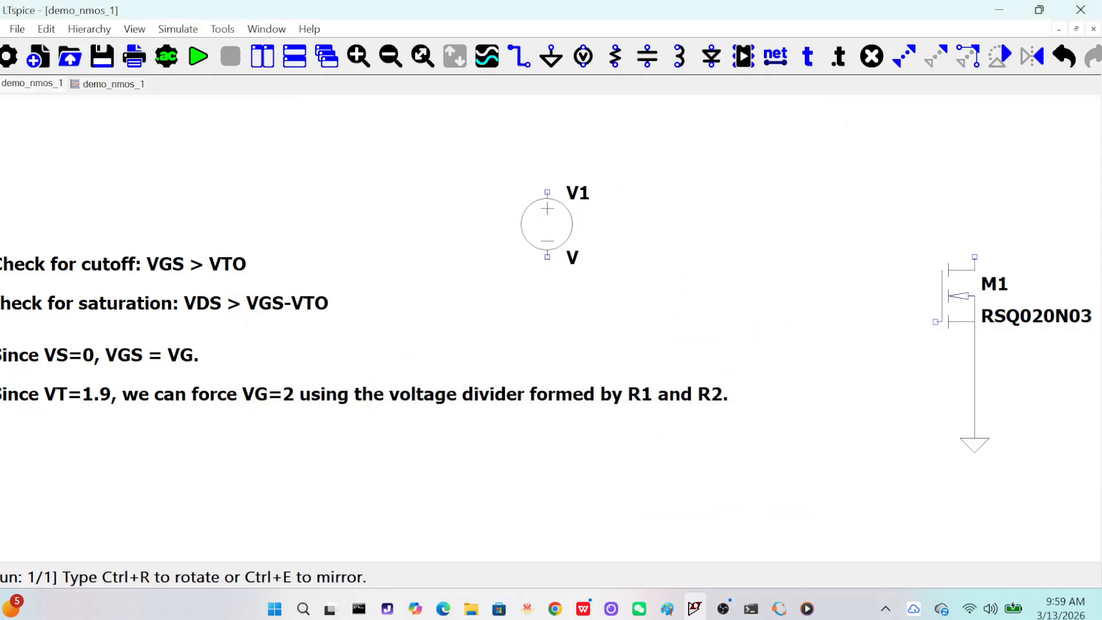
key("Escape")
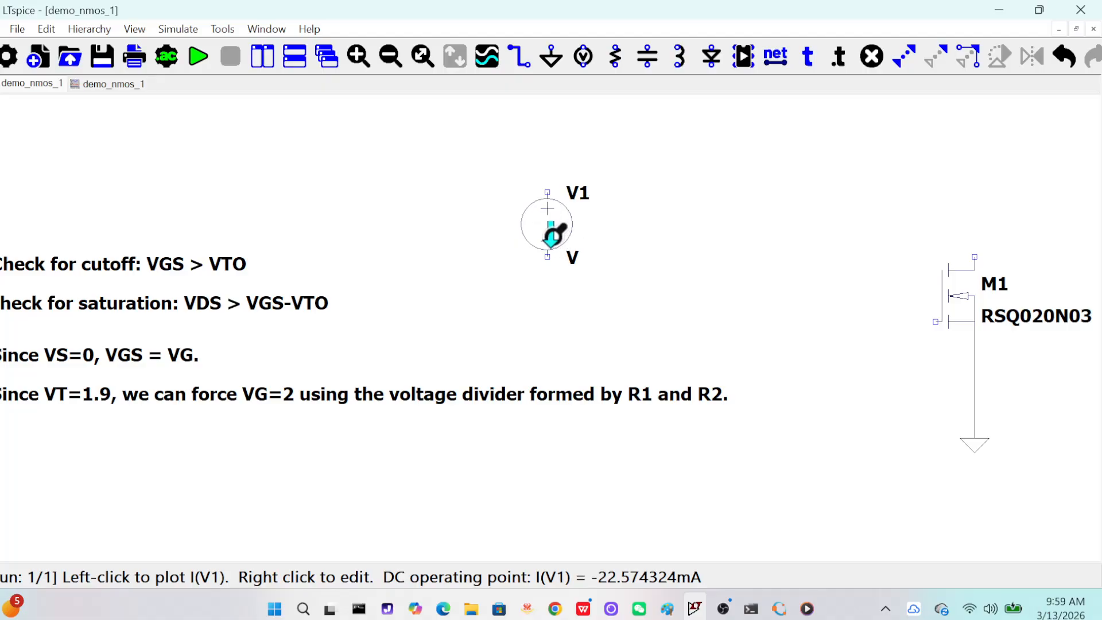
right_click(553, 232)
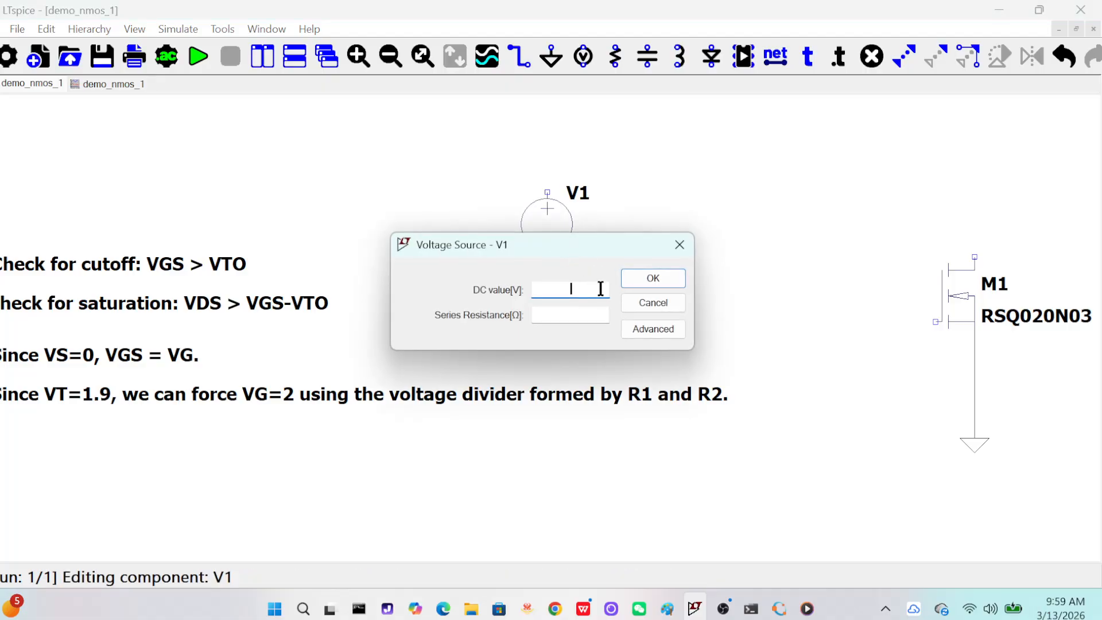
left_click(652, 279)
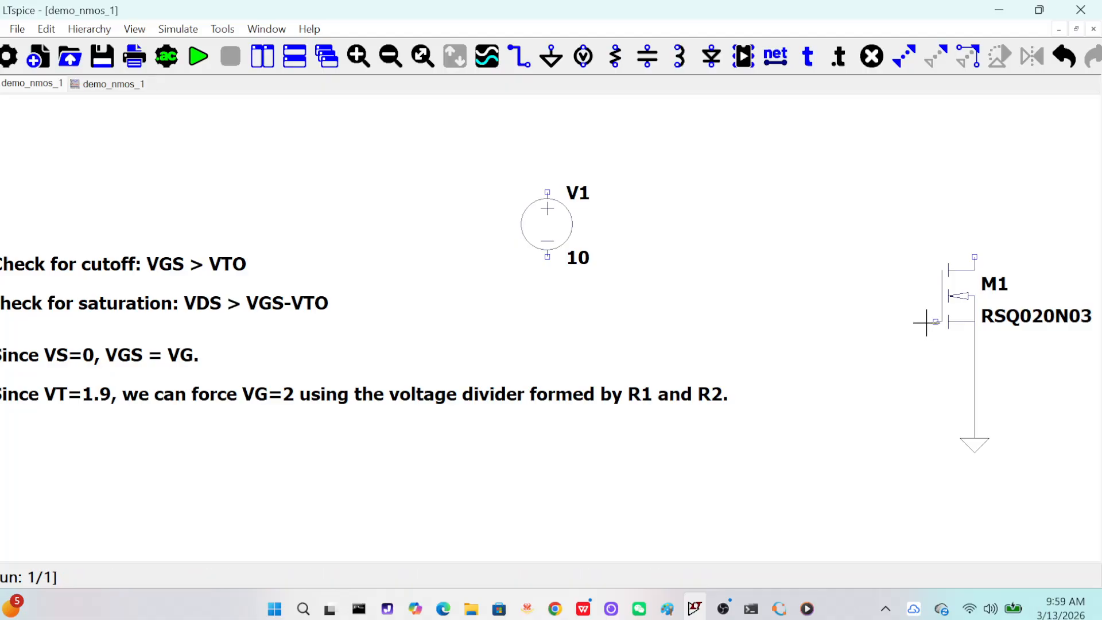
Step: Place two resistors, R1 above R2, vertically aligned between V1 and M1
left_click(47, 30)
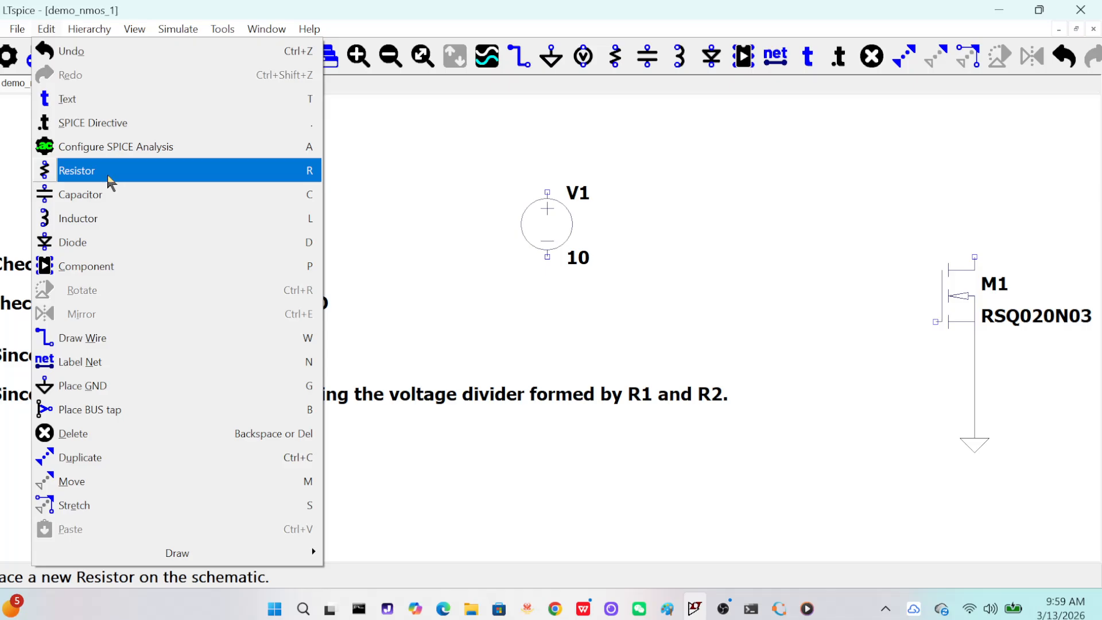
left_click(111, 171)
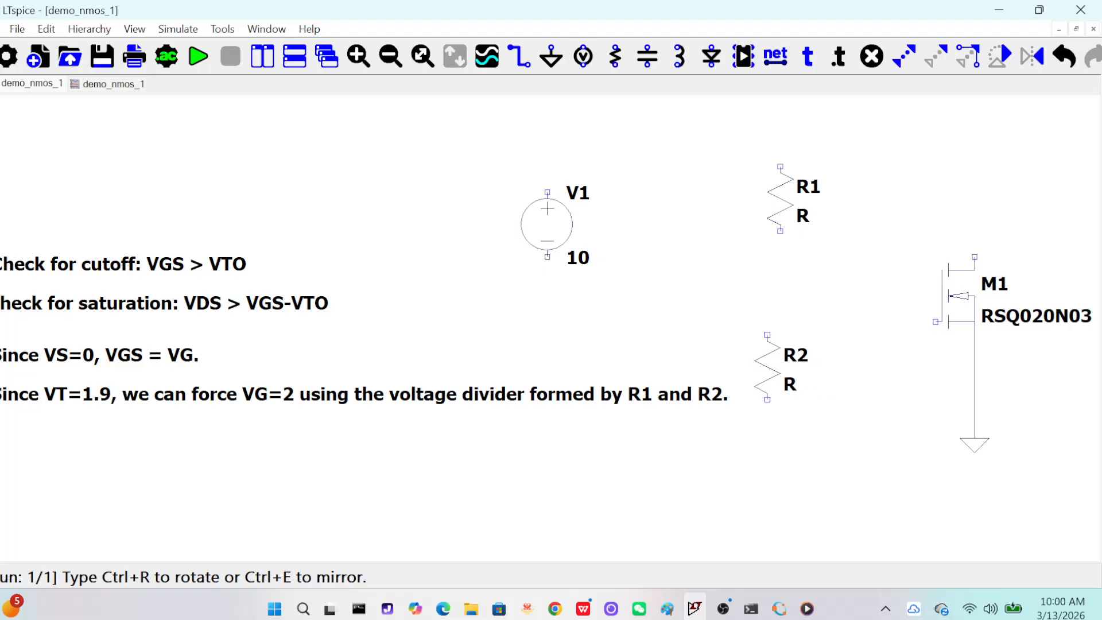
left_click(816, 356)
key("Escape")
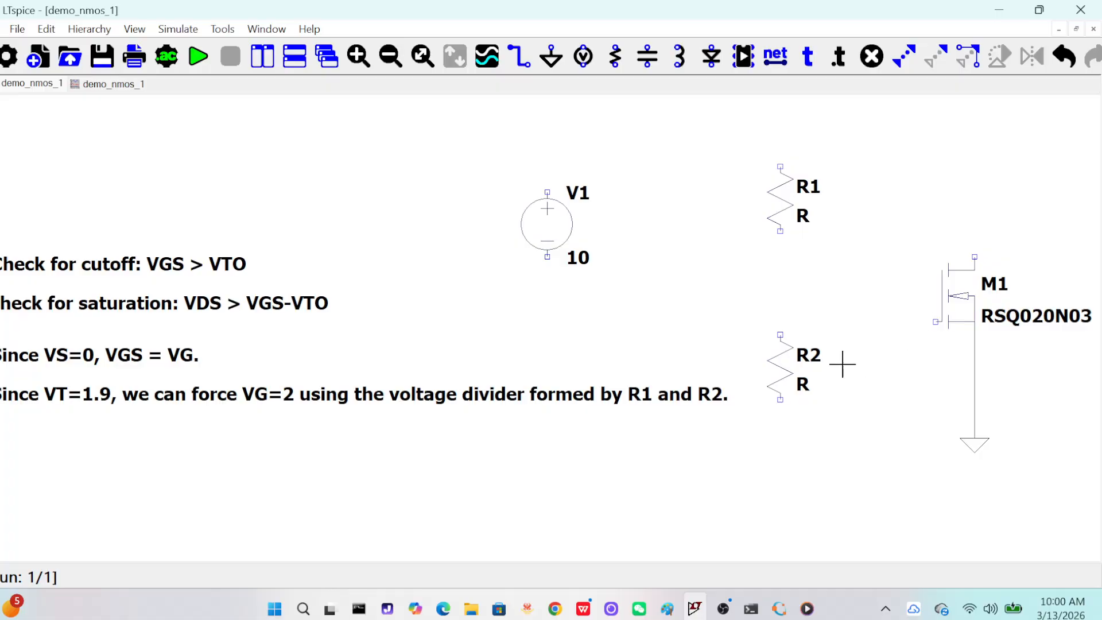
Step: Set the resistance of R2 to 2meg and that of R1 to 8meg
right_click(794, 379)
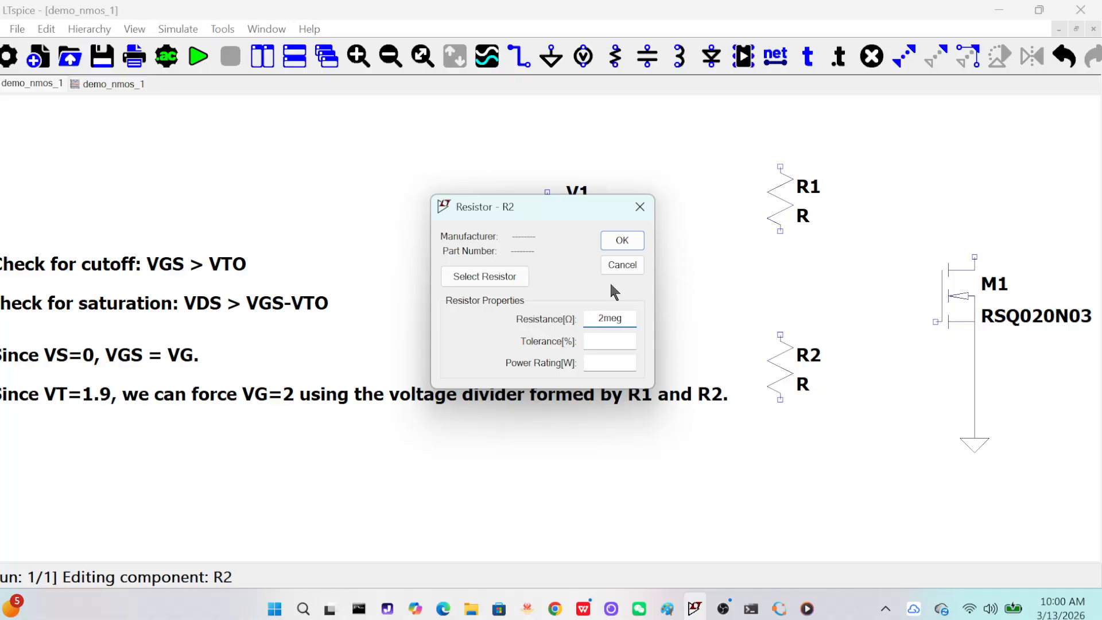
left_click(621, 240)
right_click(782, 210)
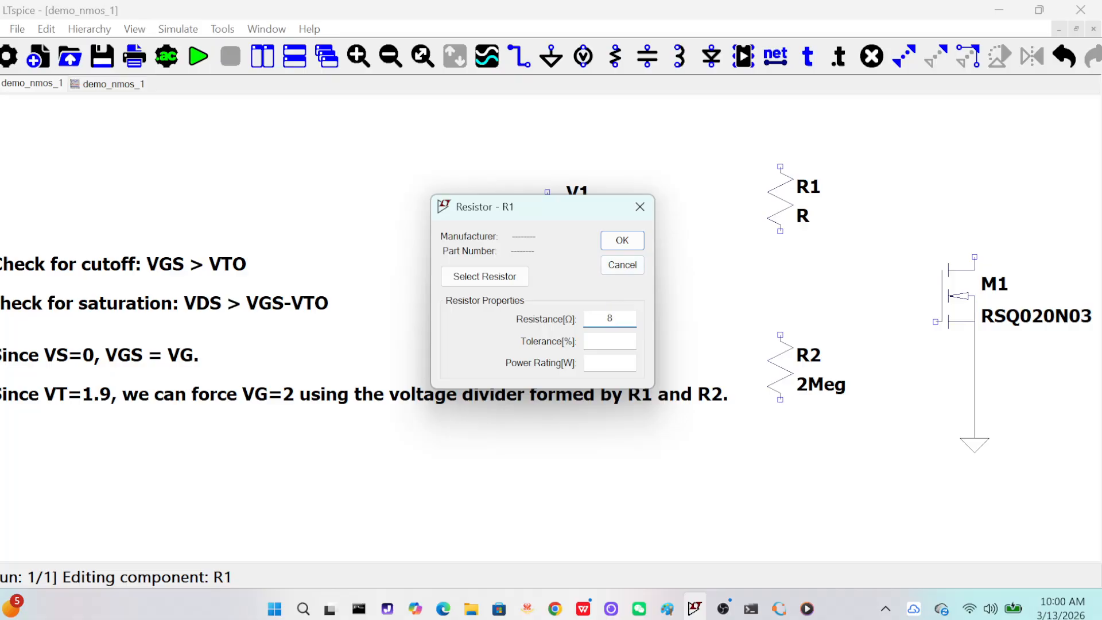
left_click(621, 240)
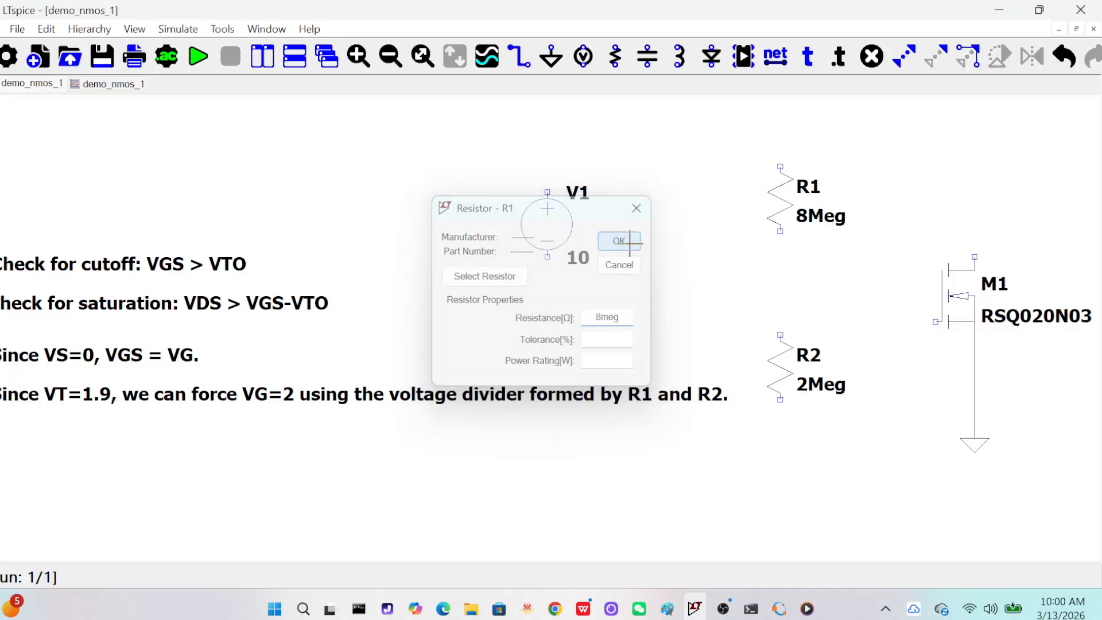
Step: Wire V1, R1 and R2 into one series loop, joining V1's positive terminal to R1 and its negative terminal to R2
left_click(775, 56)
left_click(614, 212)
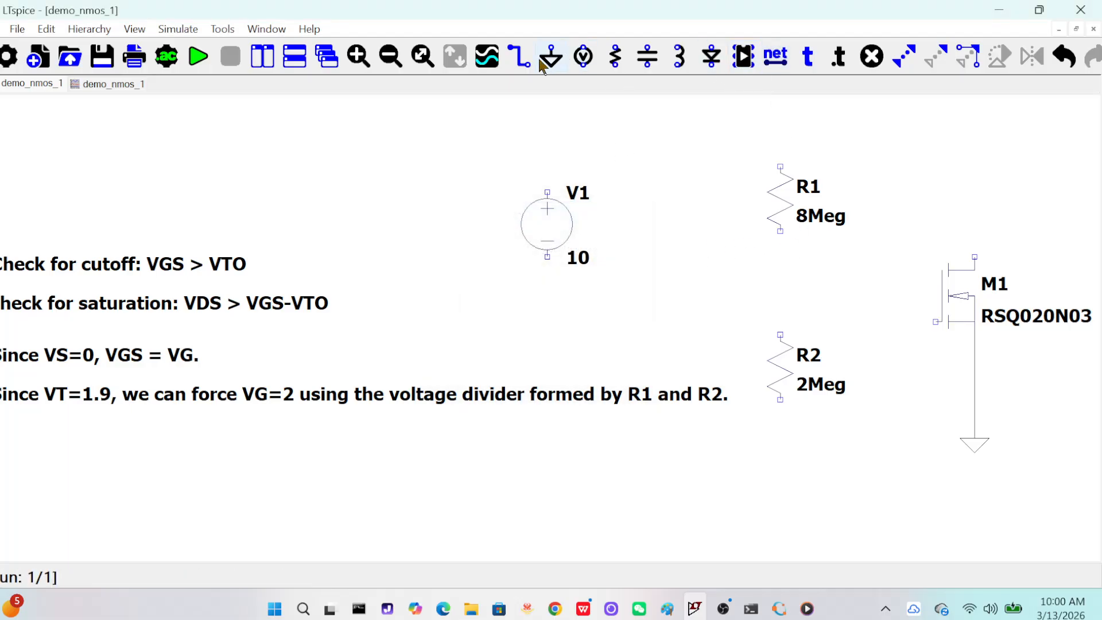
left_click(522, 58)
left_click(780, 166)
left_click(780, 129)
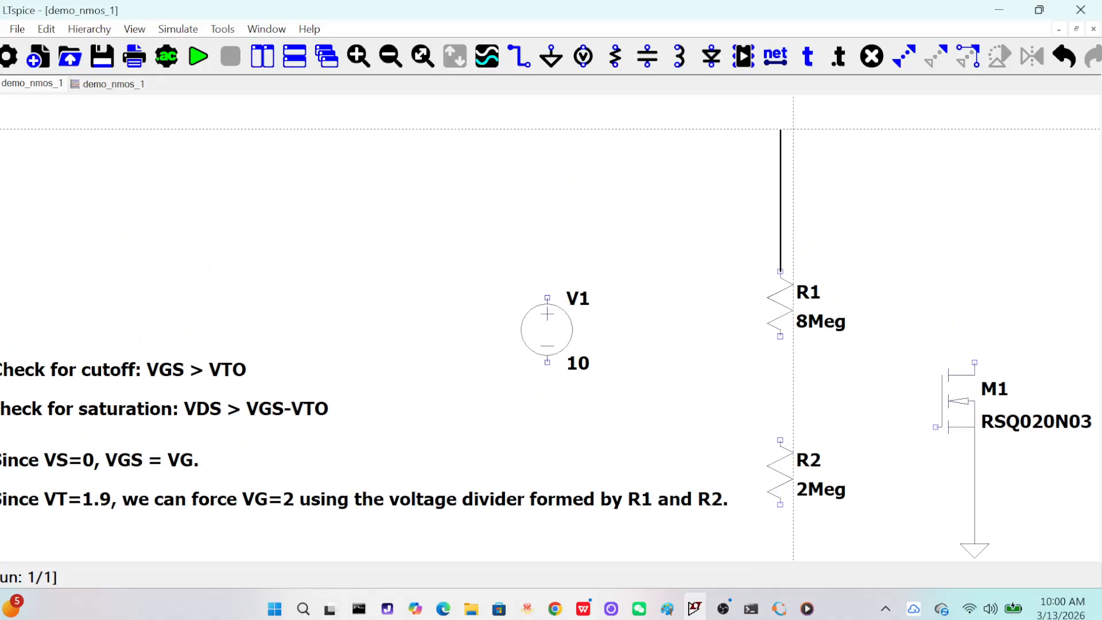
left_click(547, 129)
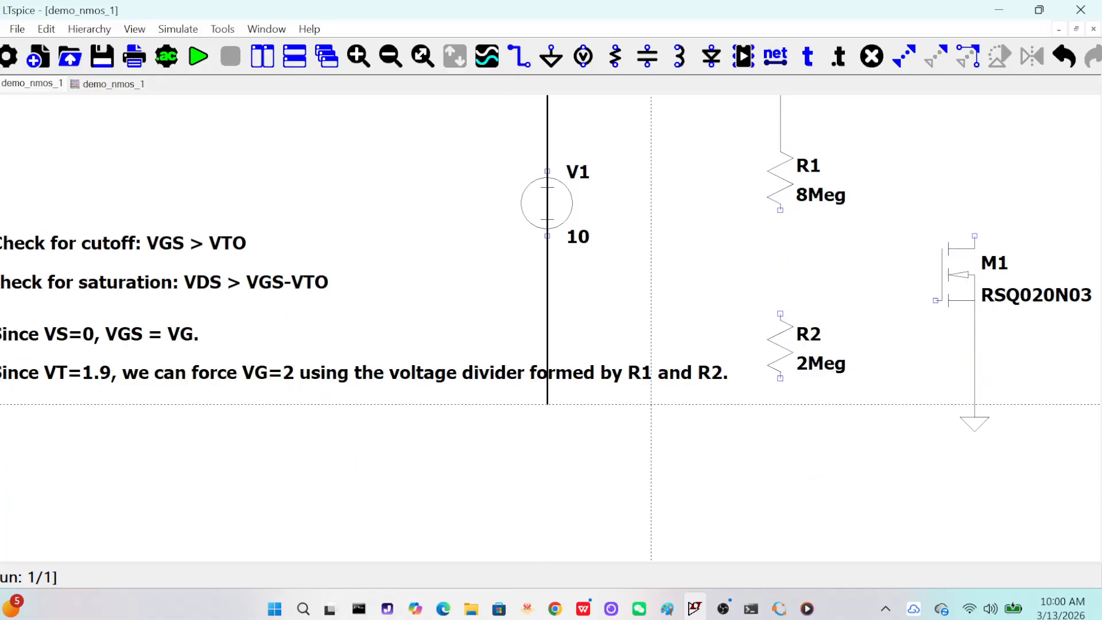
left_click(547, 443)
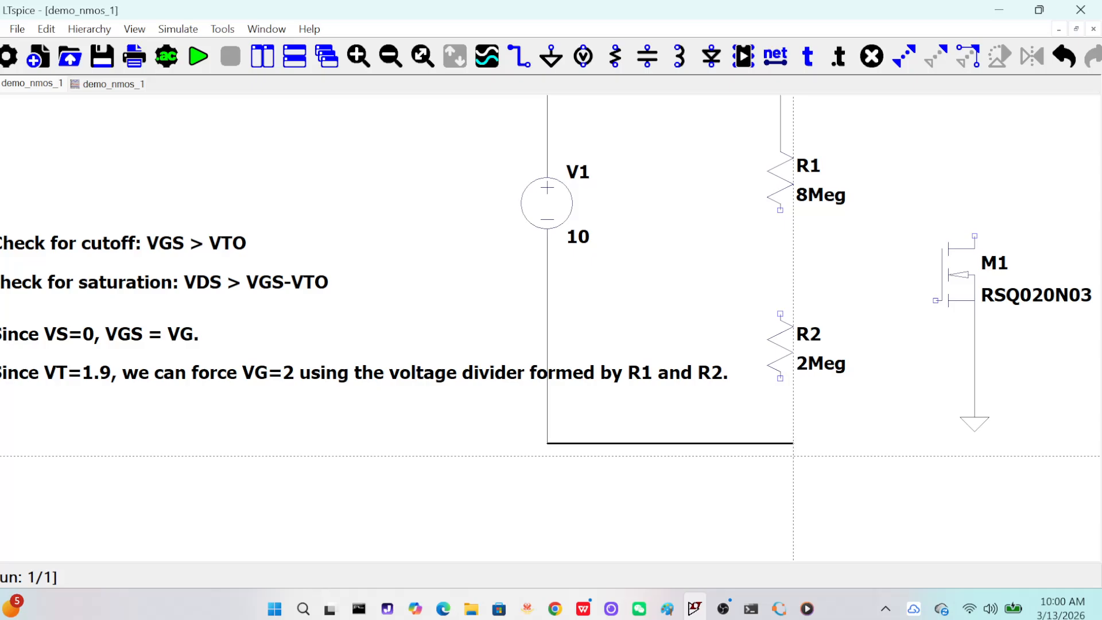
left_click(780, 209)
key("Escape")
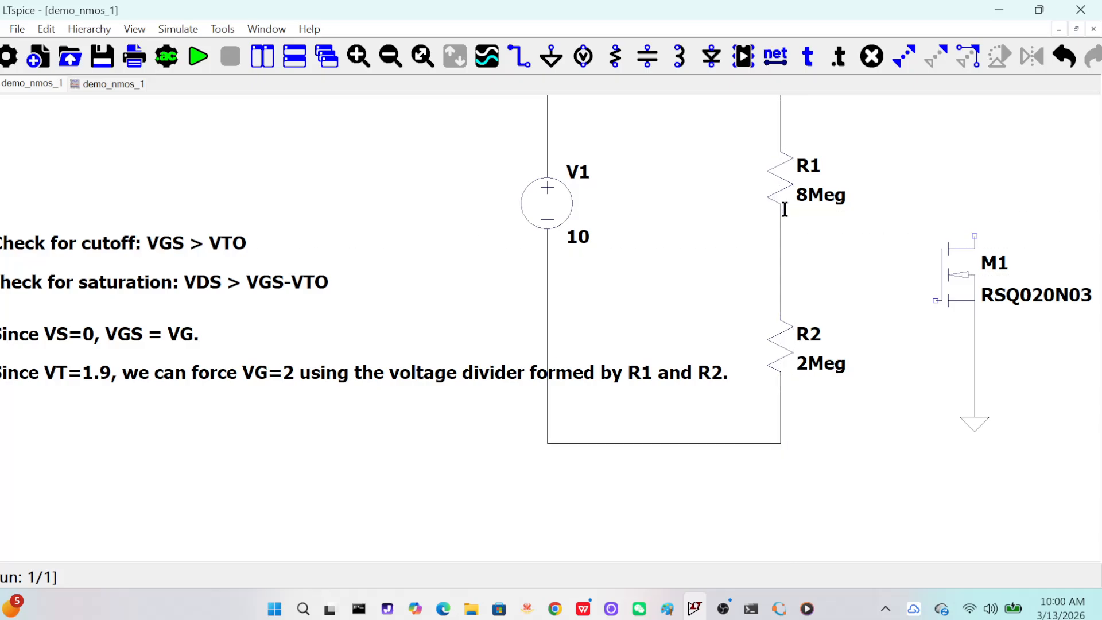
Step: Place a ground symbol below R2 and wire it to the junction of R2 and V1's negative lead
left_click(548, 57)
left_click(774, 499)
left_click(508, 66)
left_click(780, 494)
left_click(780, 443)
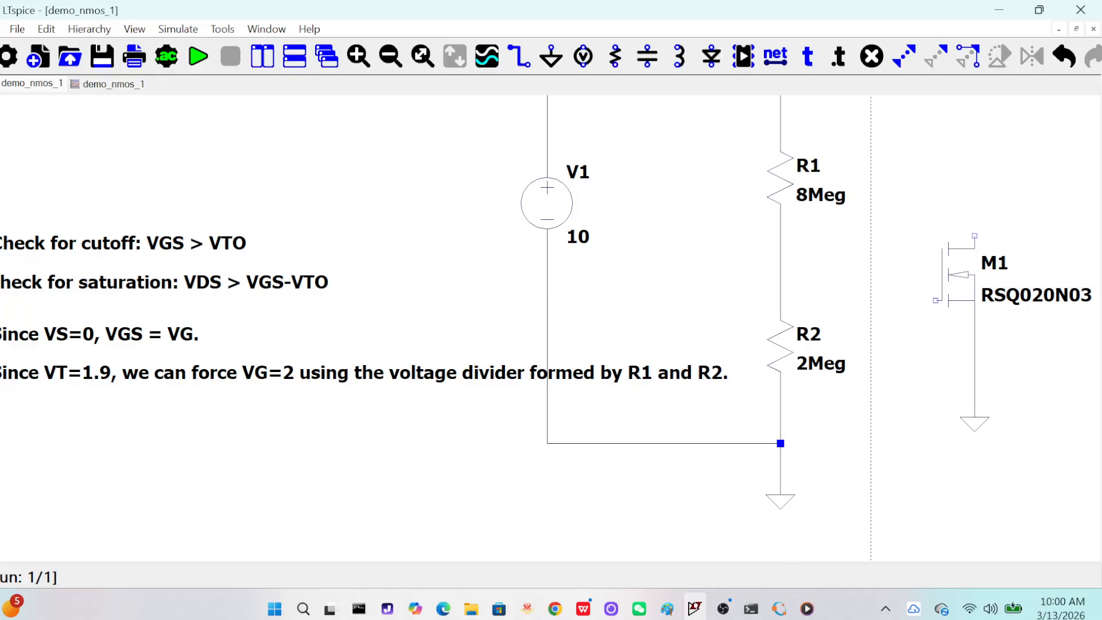
Step: Wire M1's gate to the divider node between R1 and R2
left_click(936, 300)
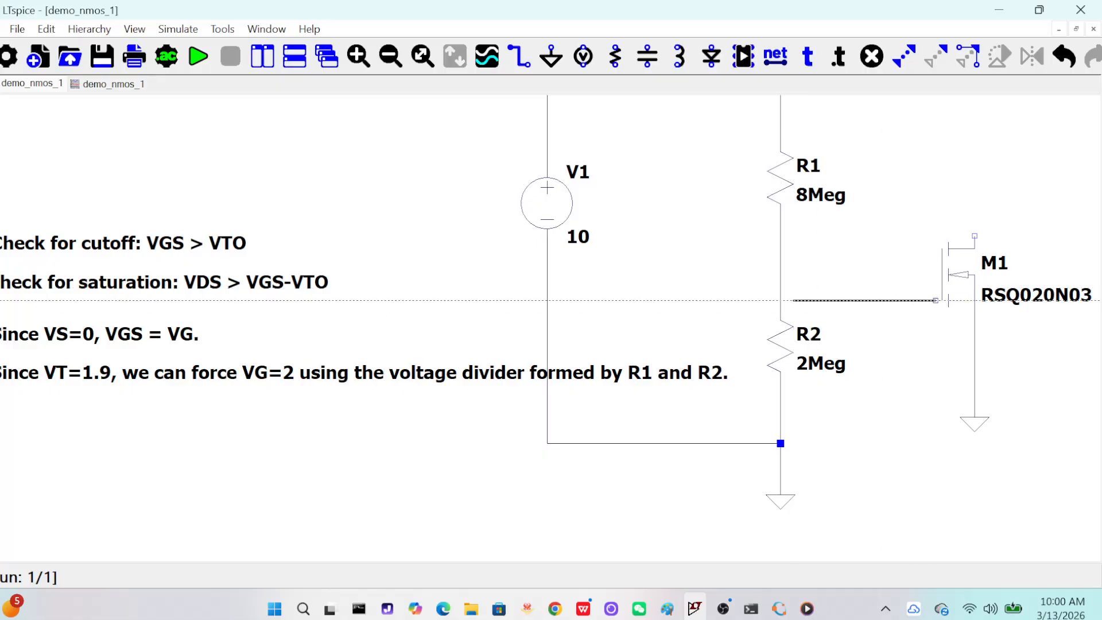
left_click(781, 300)
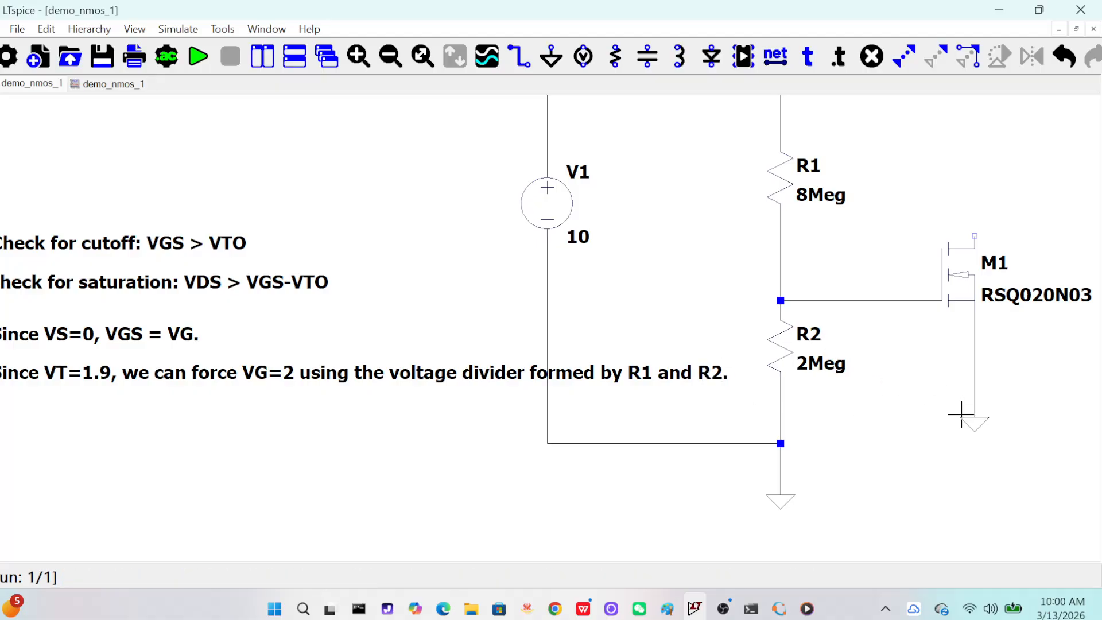
key("Escape")
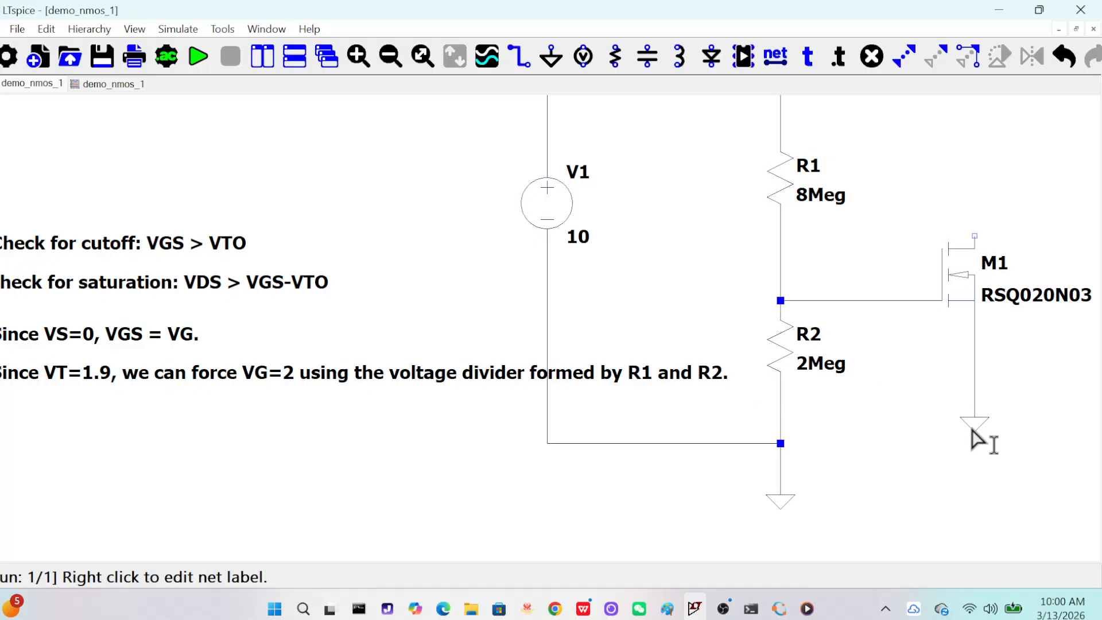
Step: Stretch M1's ground symbol down level with the one below R2 and wire M1's source lead to the junction beneath R2
left_click(39, 29)
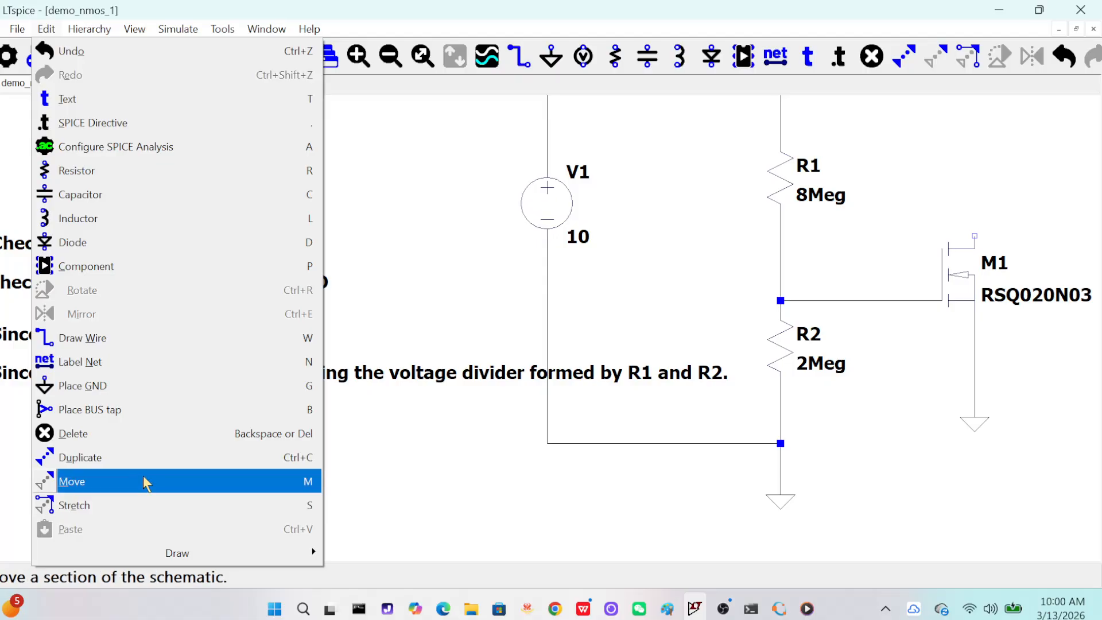
left_click(147, 493)
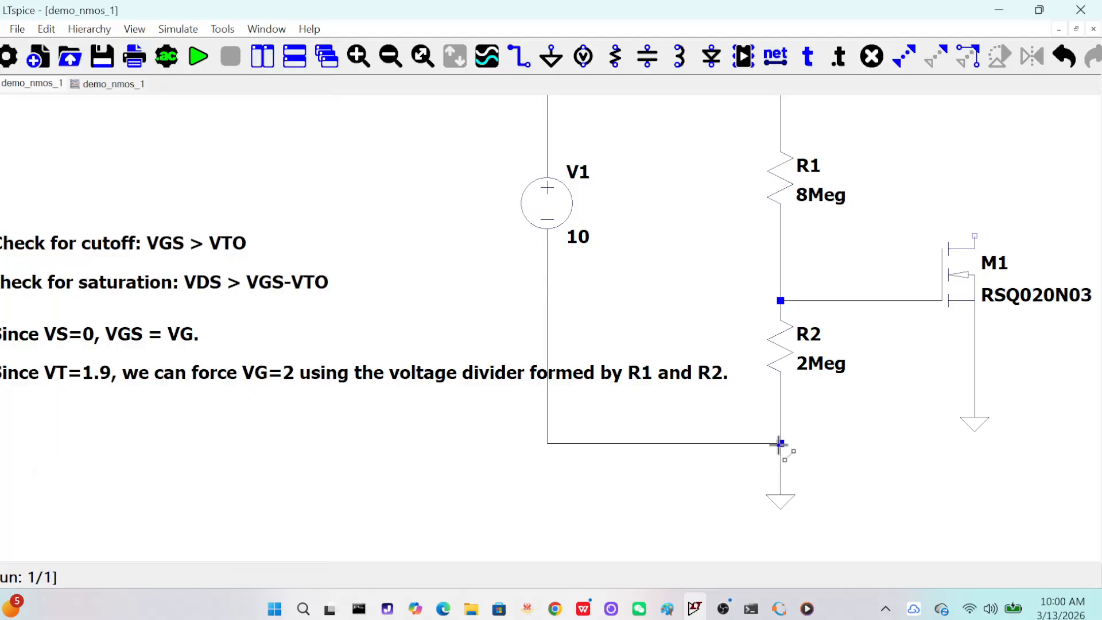
left_click(44, 29)
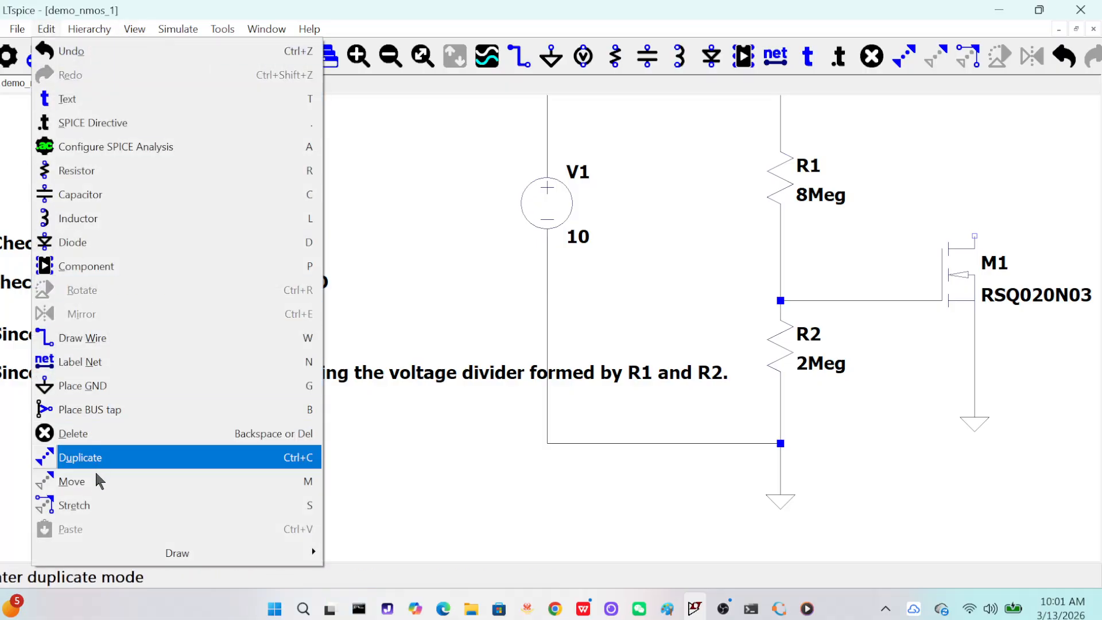
left_click(98, 504)
left_click_drag(964, 410, 988, 436)
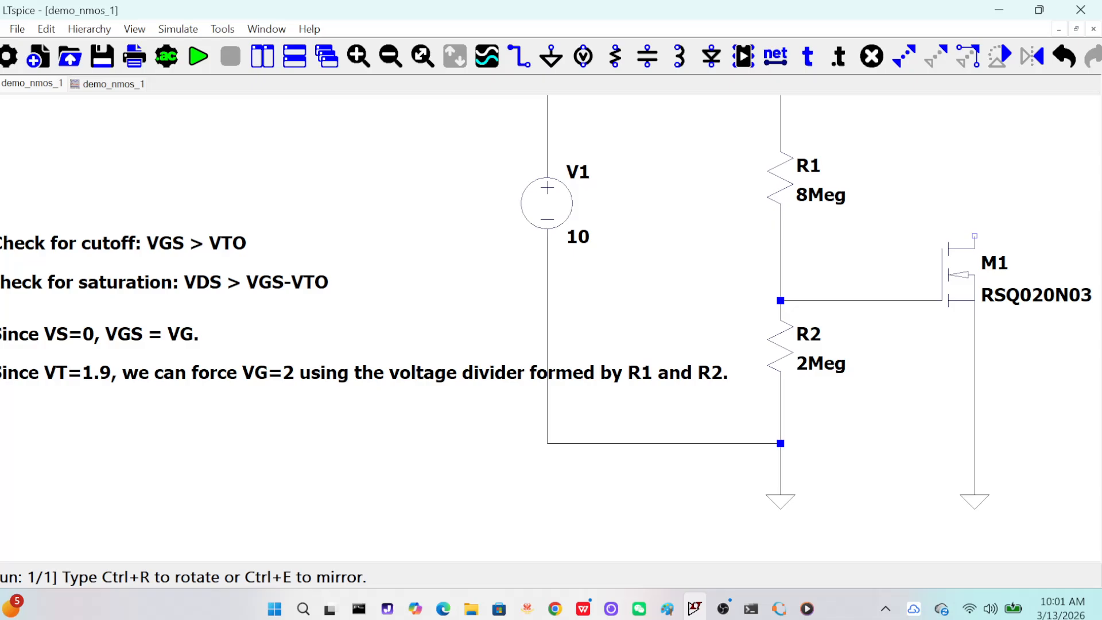
left_click(978, 491)
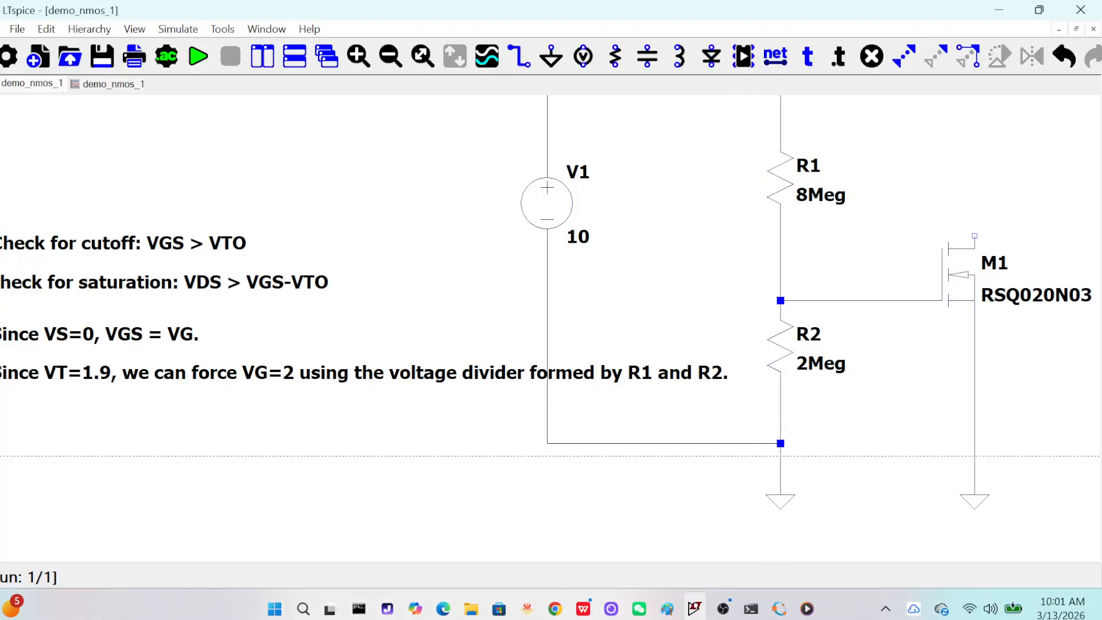
left_click(780, 443)
left_click(974, 443)
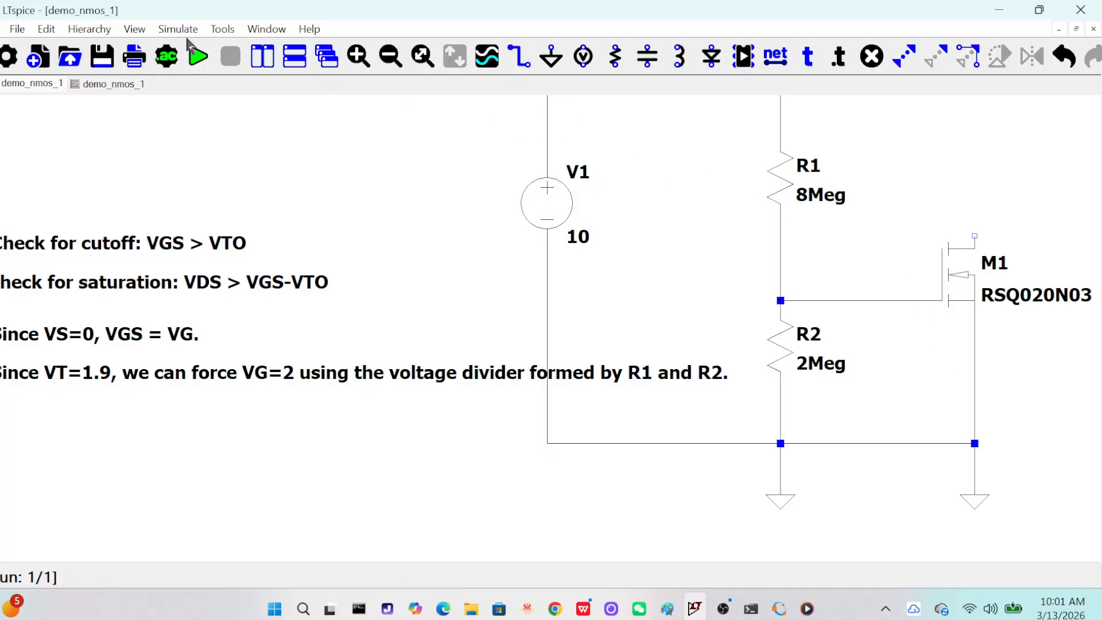
Step: Place a resistor vertically above M1's drain and set its resistance to 100
left_click(147, 26)
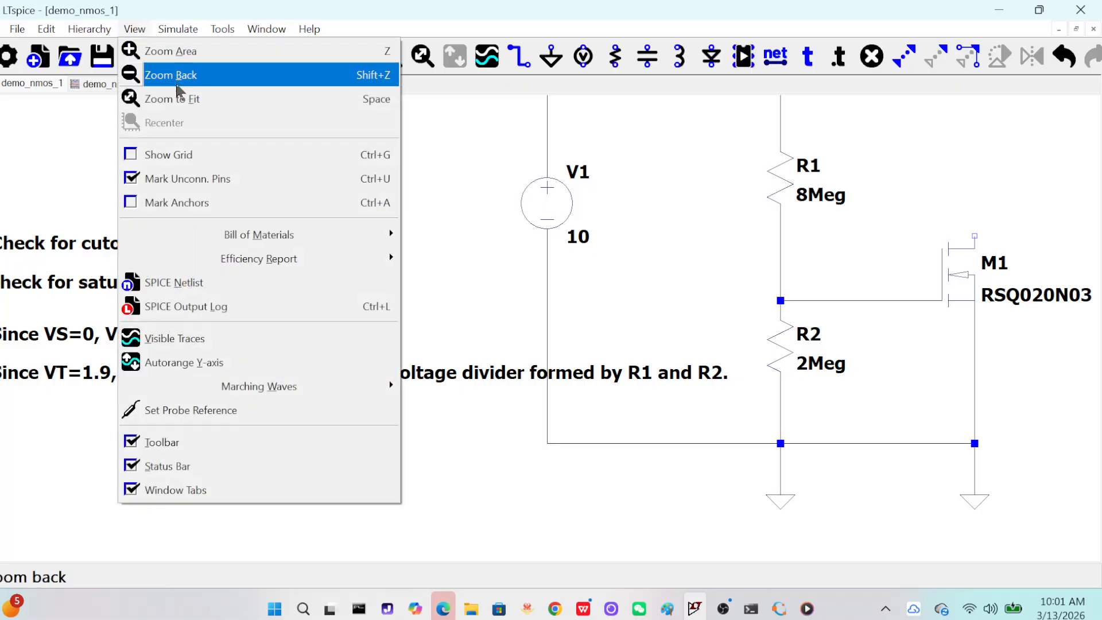
left_click(175, 98)
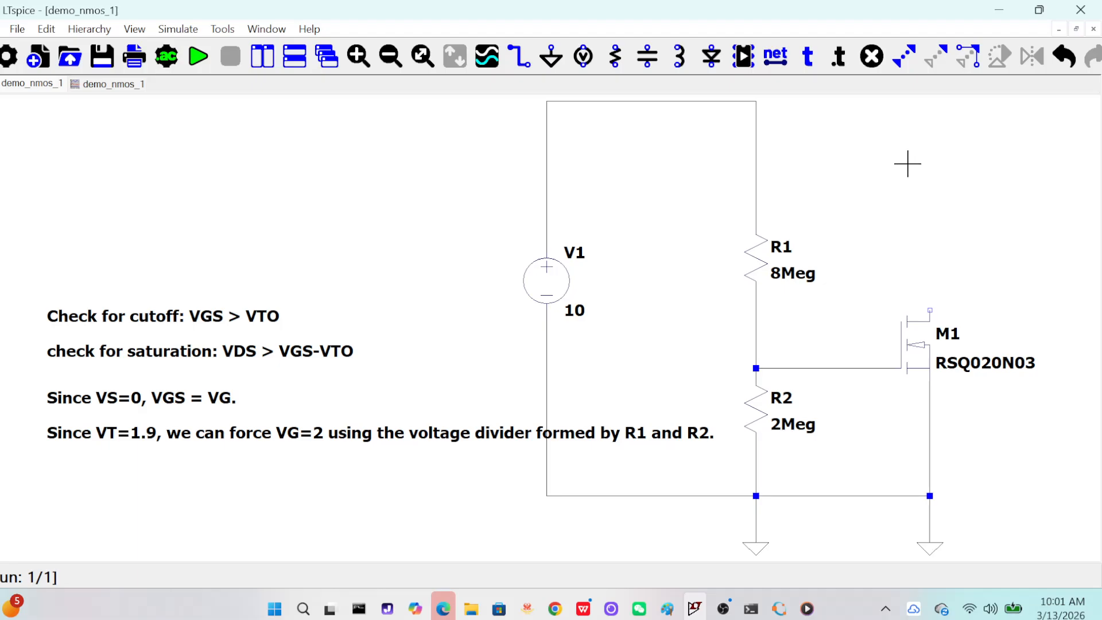
left_click(45, 29)
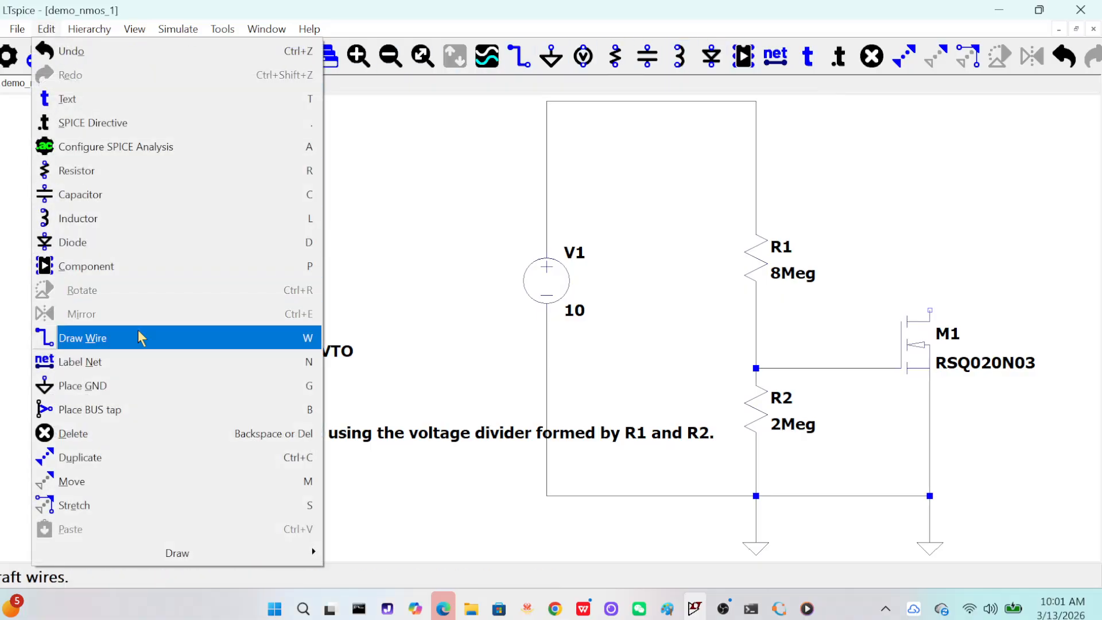
left_click(126, 170)
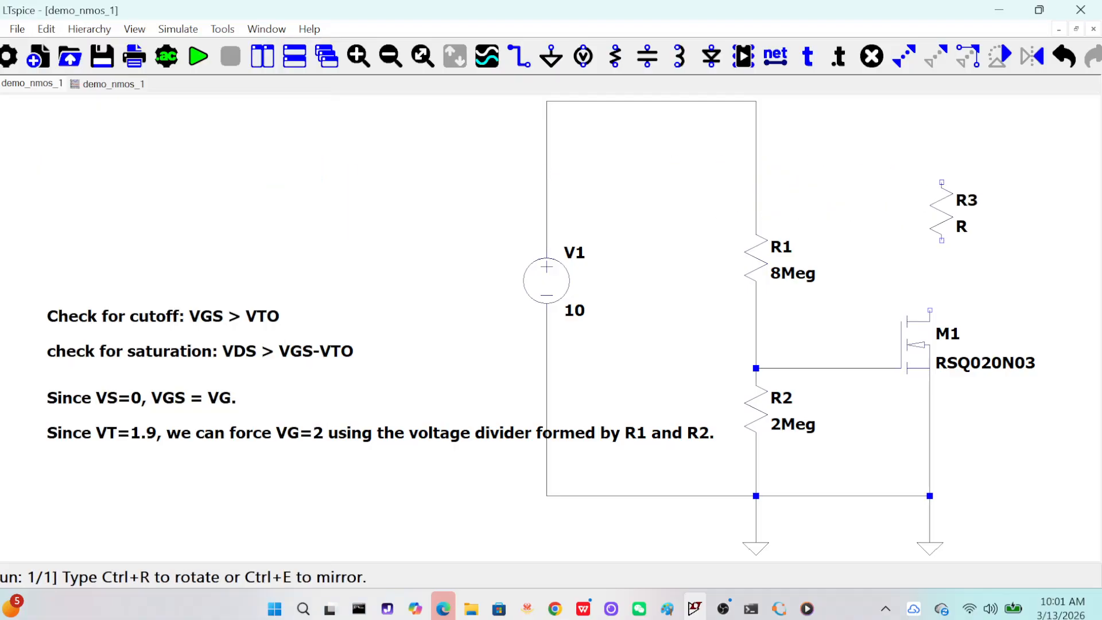
left_click(924, 212)
key("Escape")
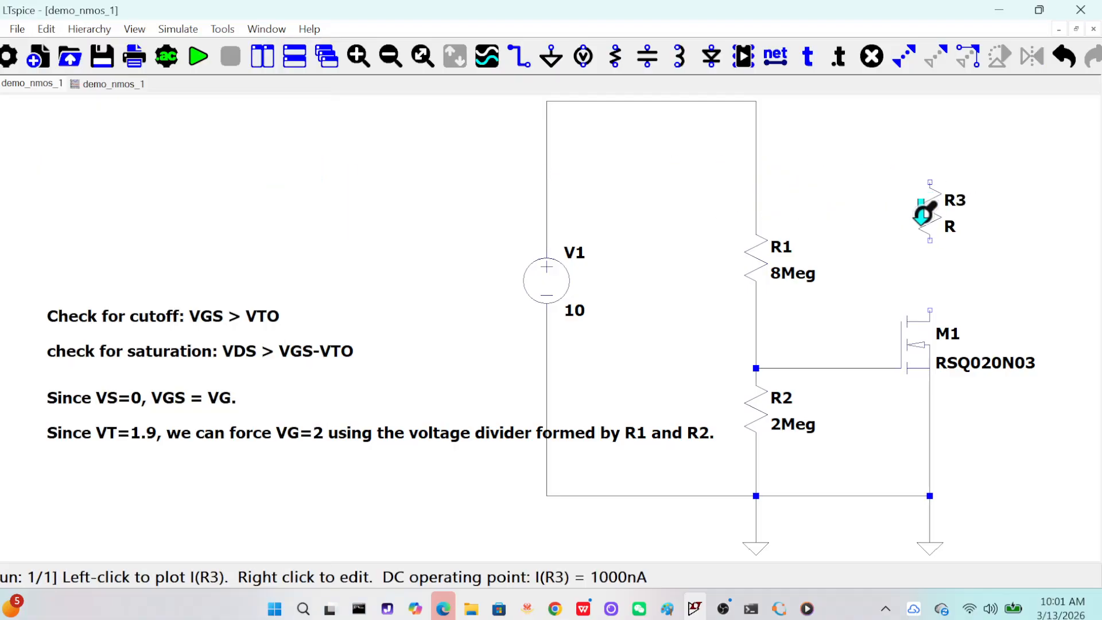
right_click(923, 213)
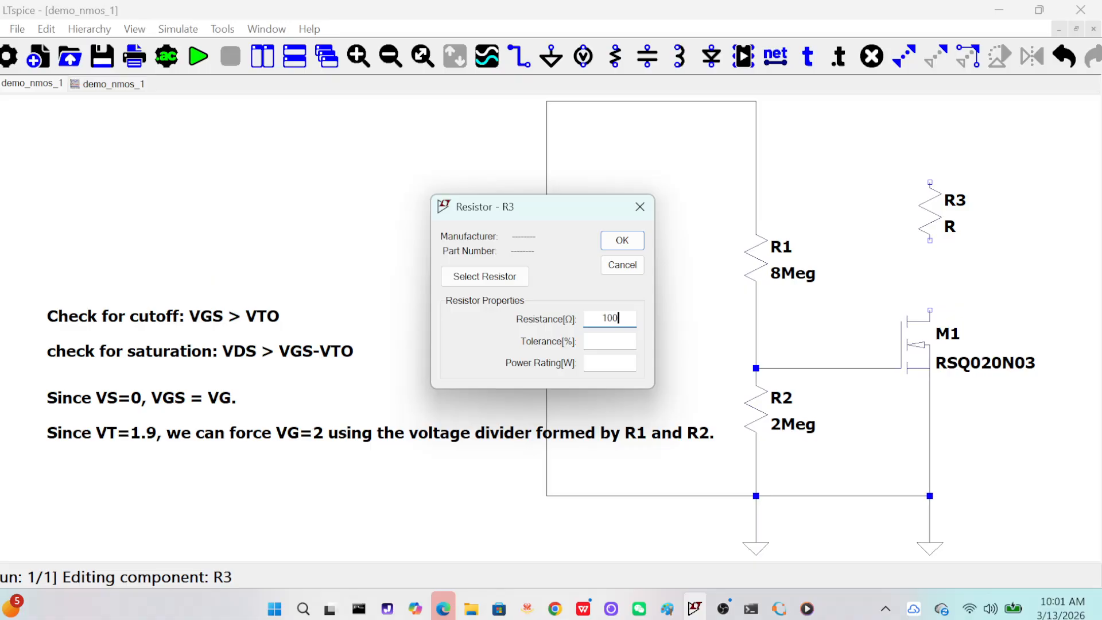
left_click(635, 245)
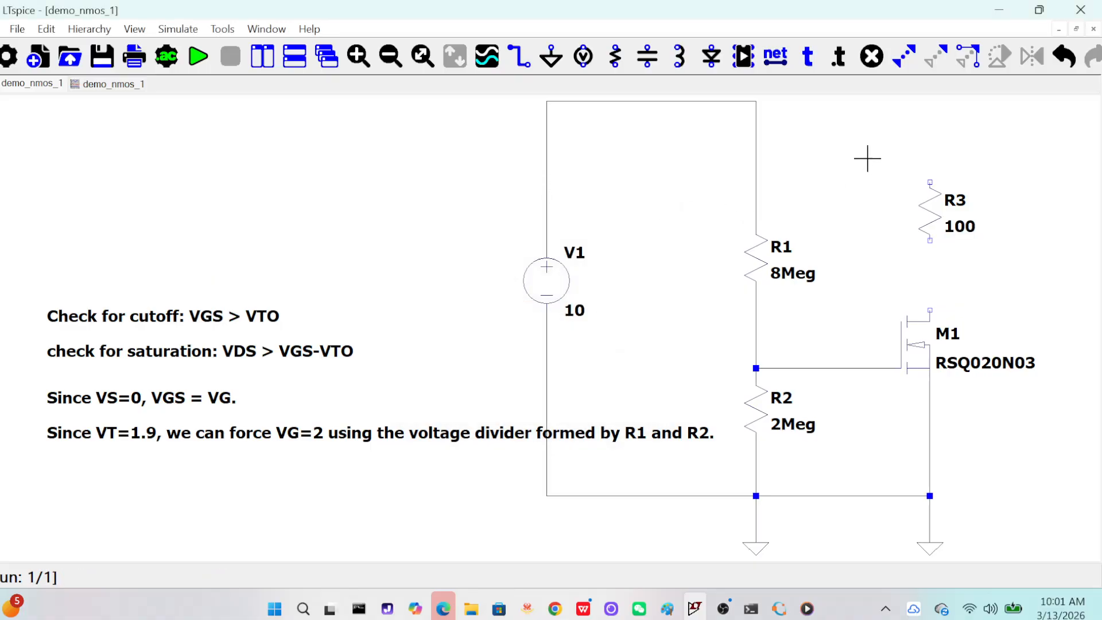
Step: Wire M1's drain up through the 100 ohm resistor and across to the supply wire joining V1 and R1
left_click(523, 60)
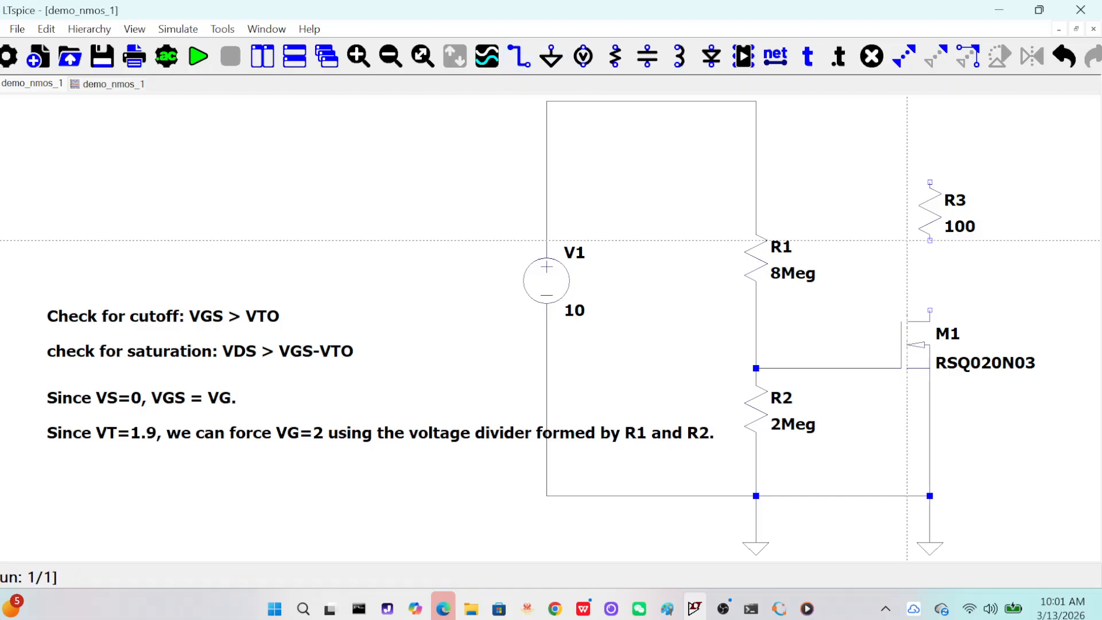
left_click(929, 309)
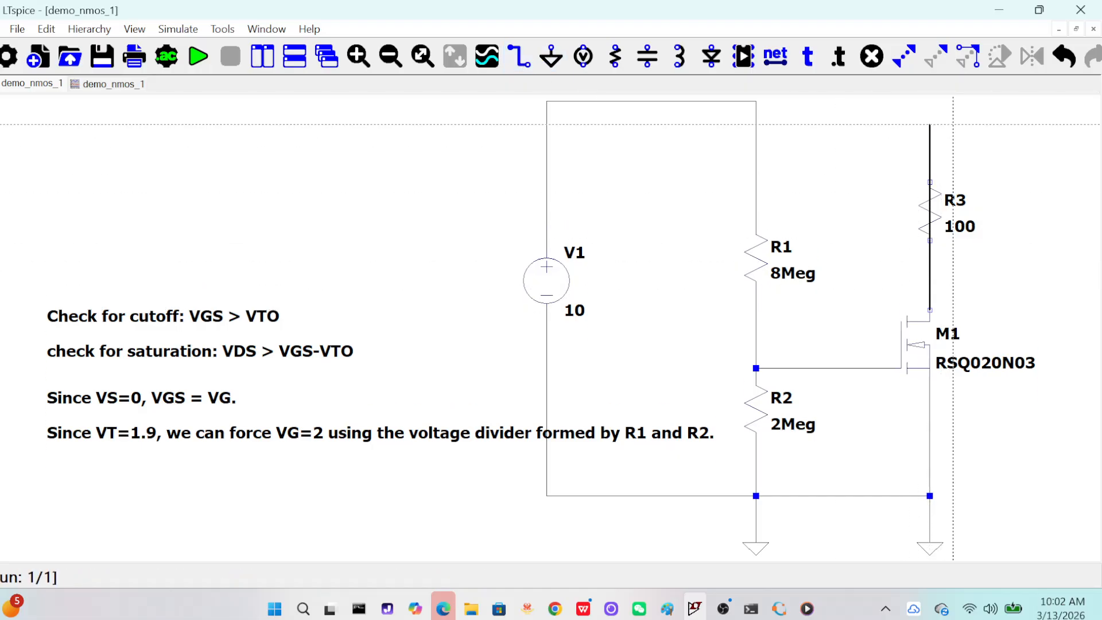
left_click(931, 195)
left_click(756, 195)
right_click(756, 196)
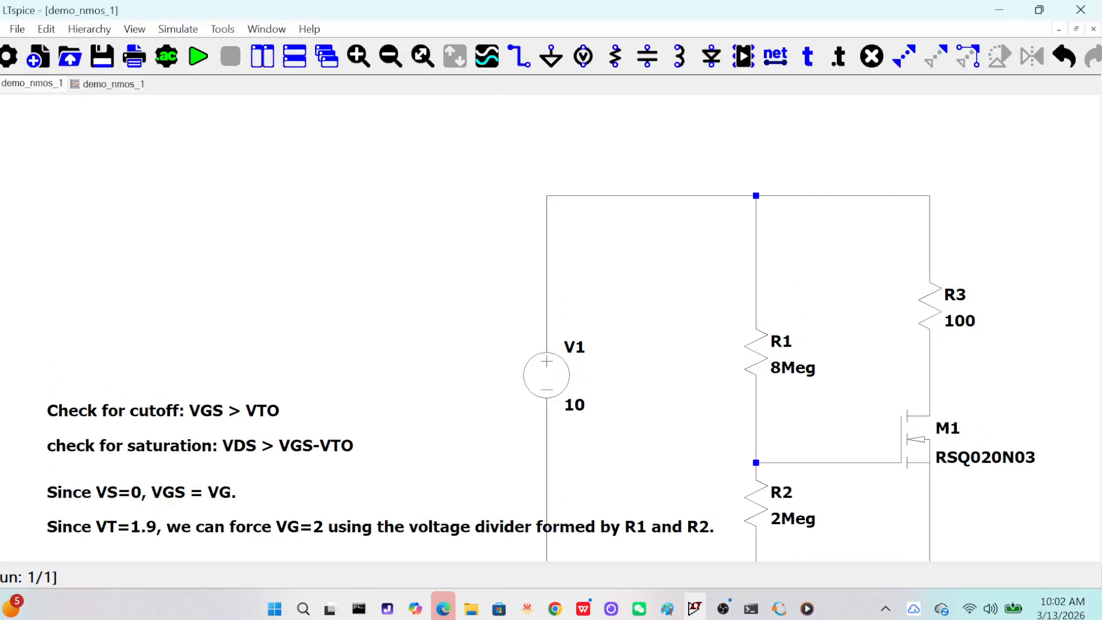
Step: Rename the 100 ohm drain resistor as RD
right_click(959, 300)
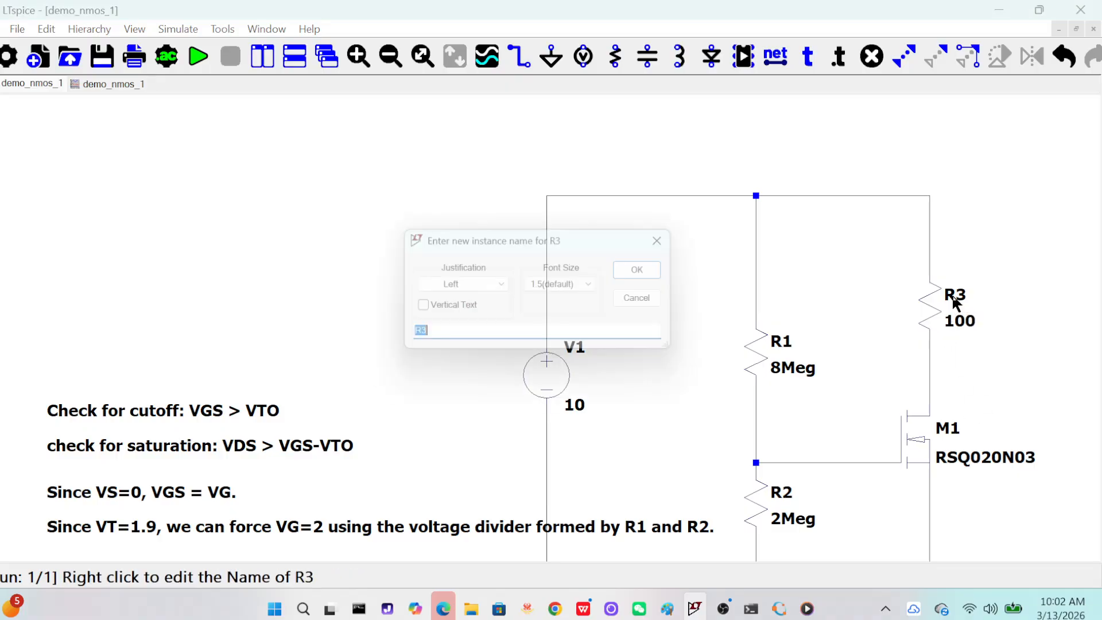
left_click(419, 335)
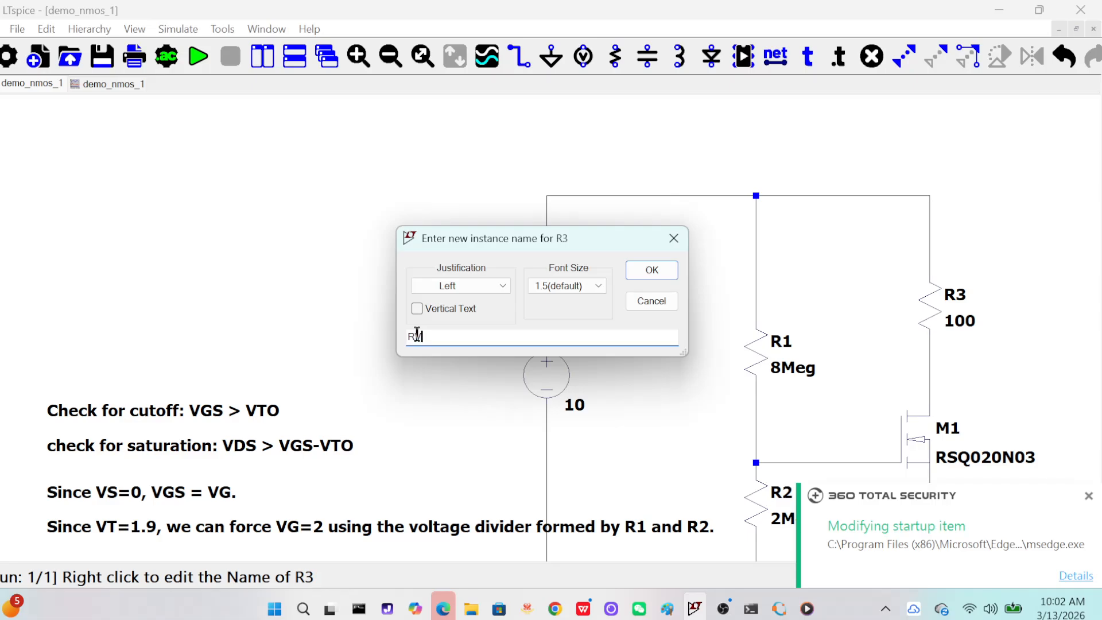
key("BackSpace")
type("D")
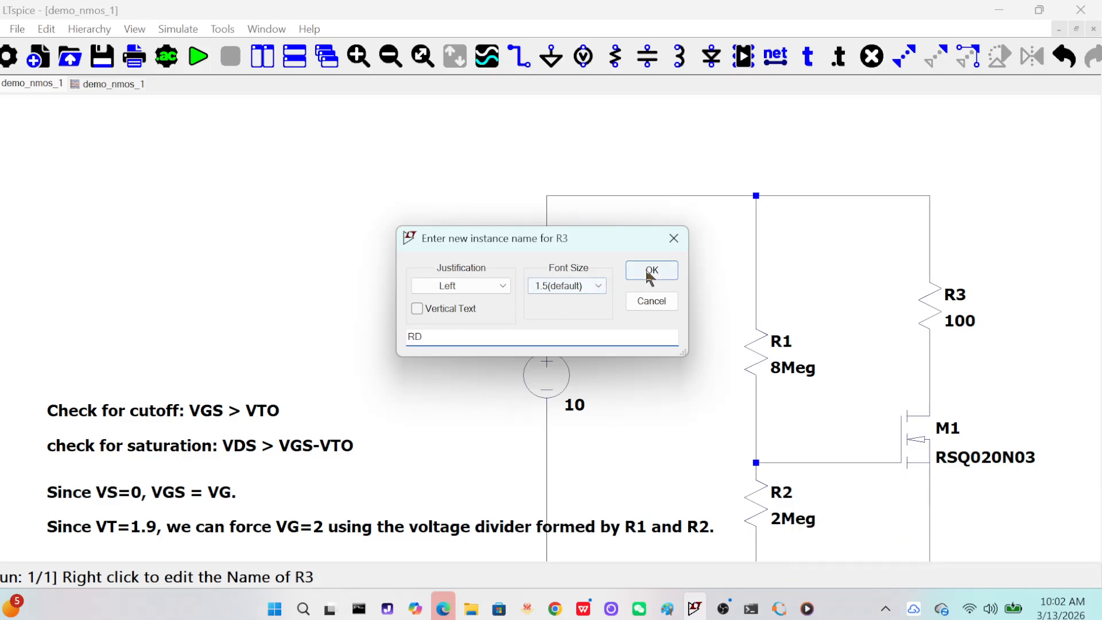
left_click(650, 270)
Step: Configure a DC operating point analysis and place its .op directive above the cutoff and saturation notes
left_click(135, 29)
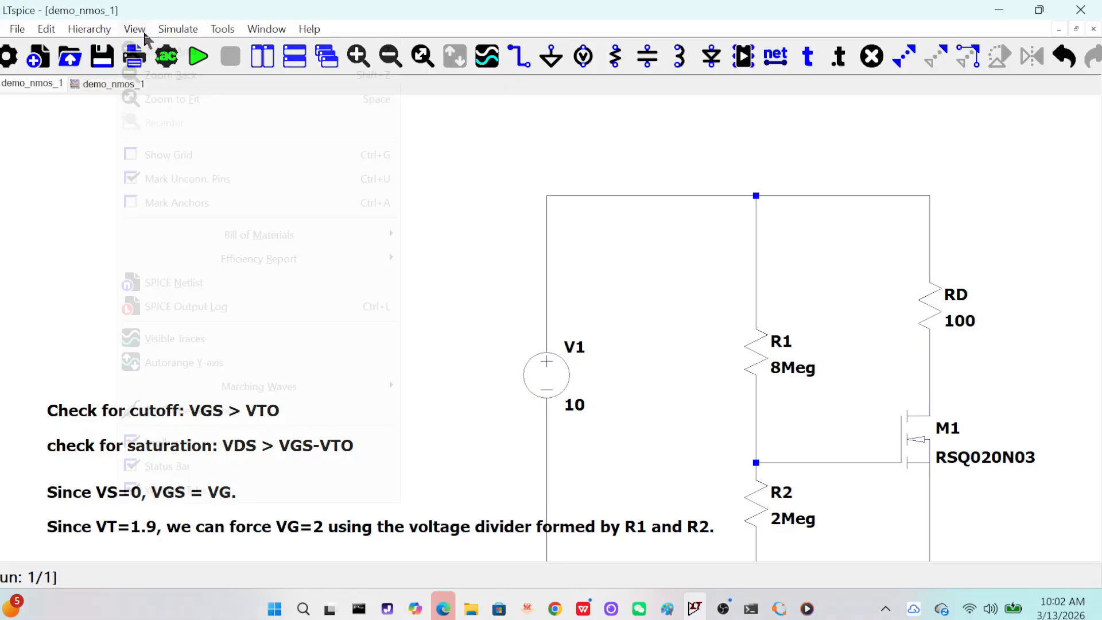
left_click(218, 99)
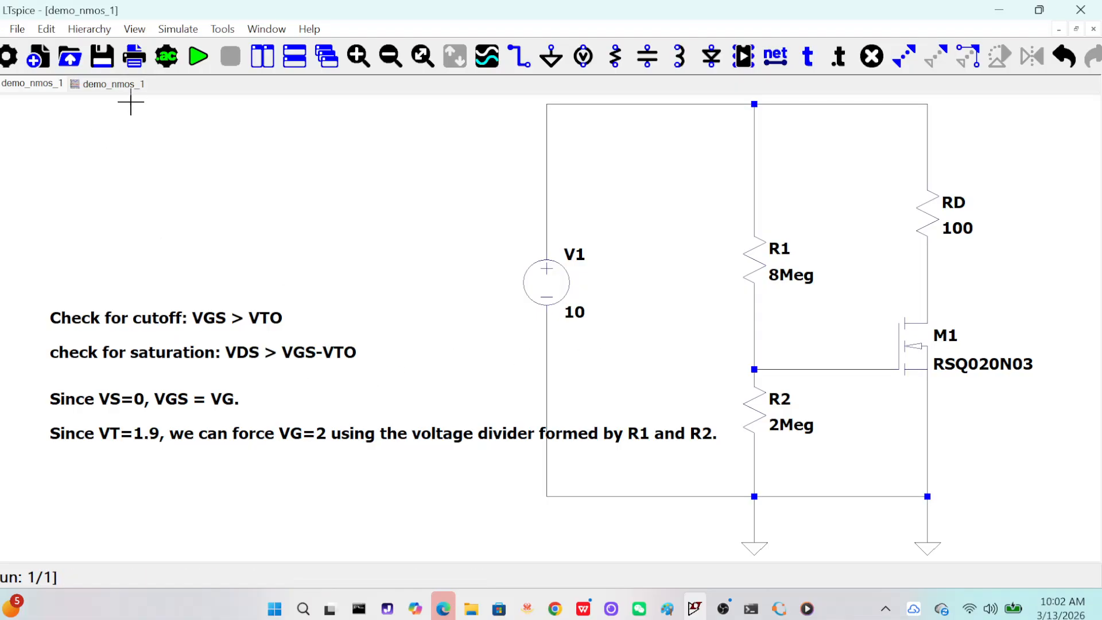
left_click(45, 30)
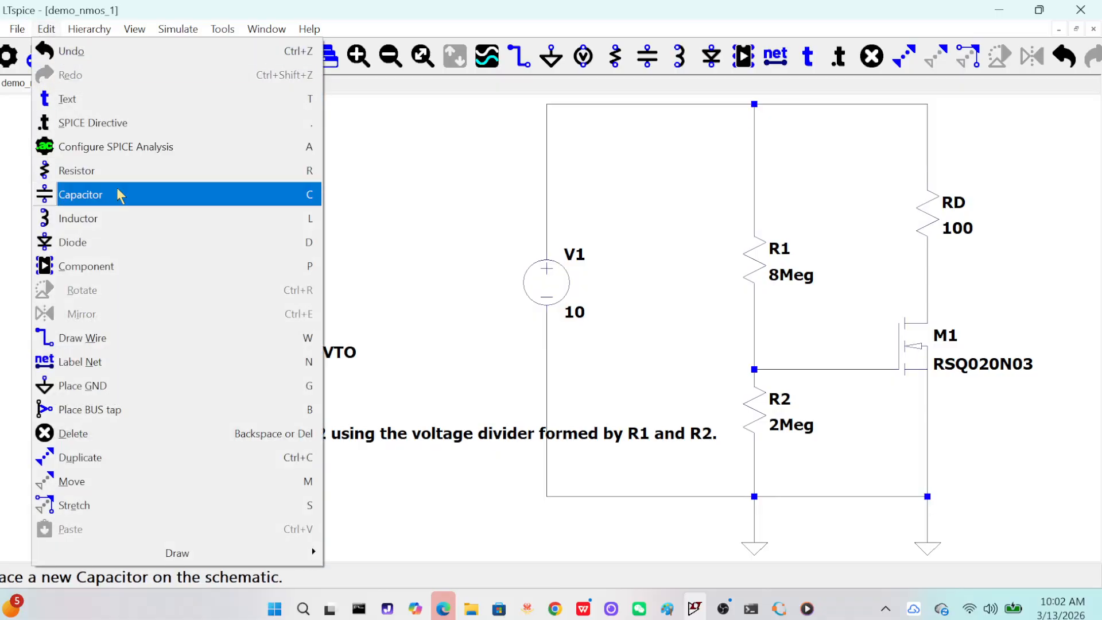
left_click(132, 160)
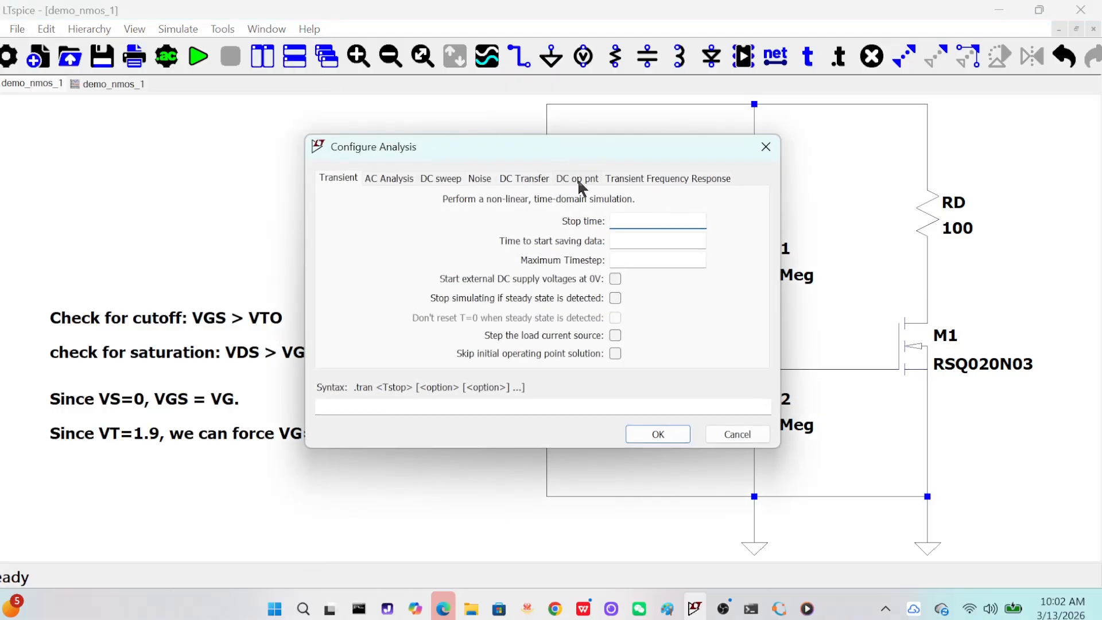
left_click(577, 177)
left_click(669, 437)
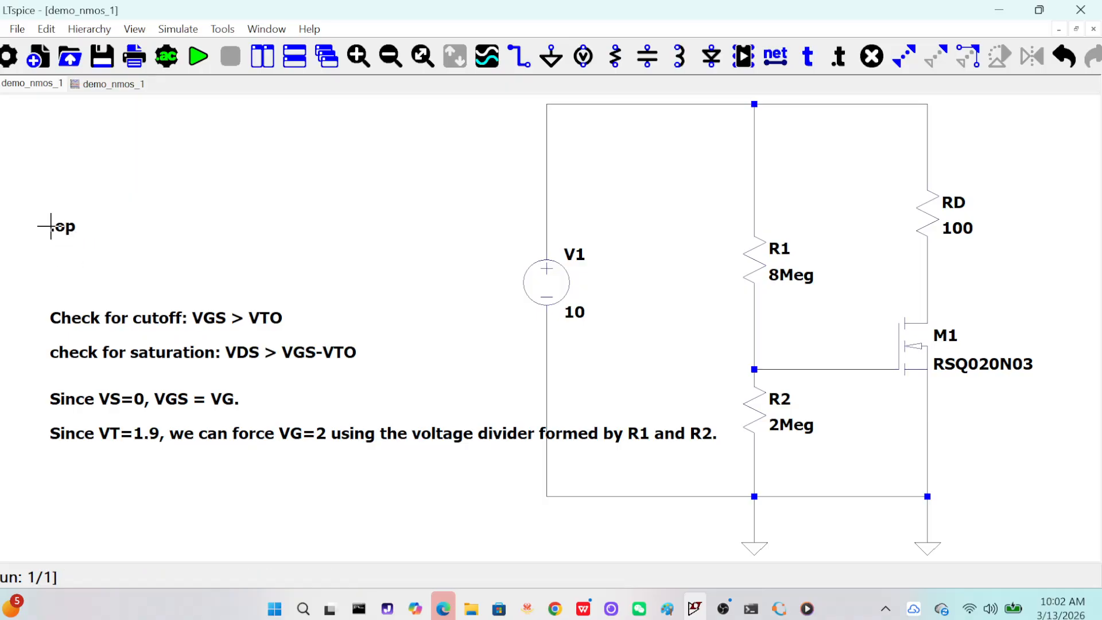
left_click(50, 226)
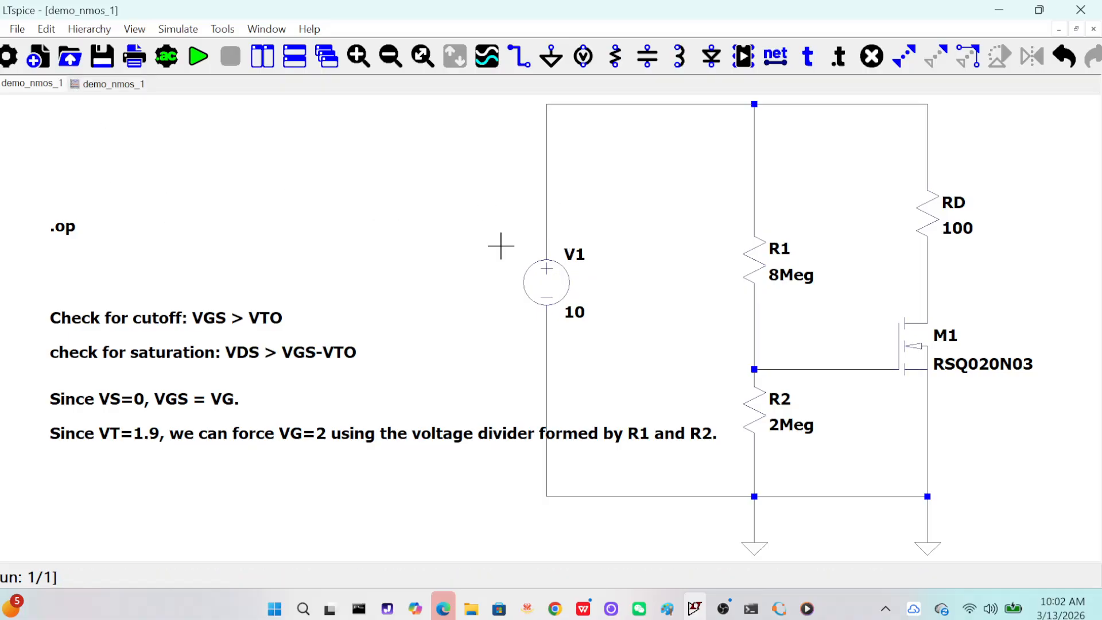
Step: Run the operating point simulation, close its results and enlarge the schematic window
left_click(204, 59)
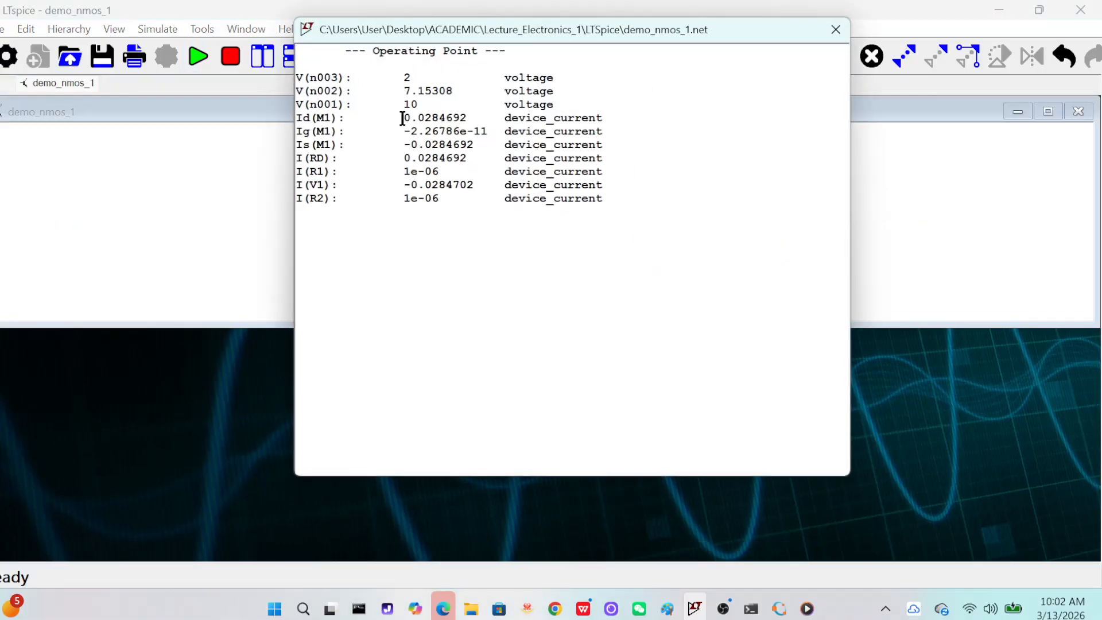
left_click(835, 29)
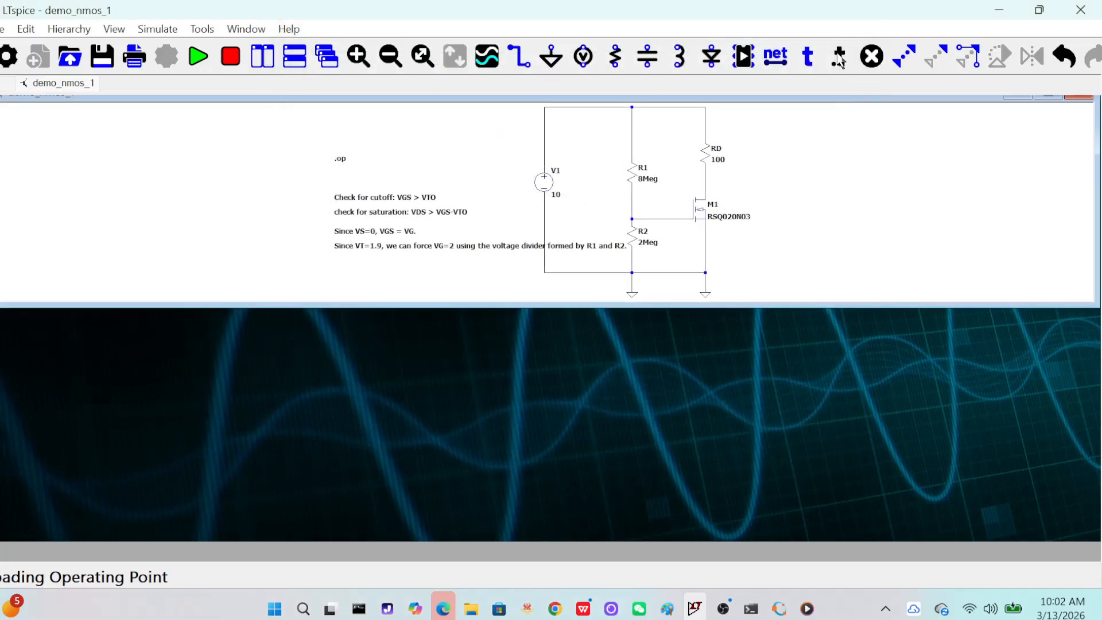
left_click_drag(737, 305, 737, 533)
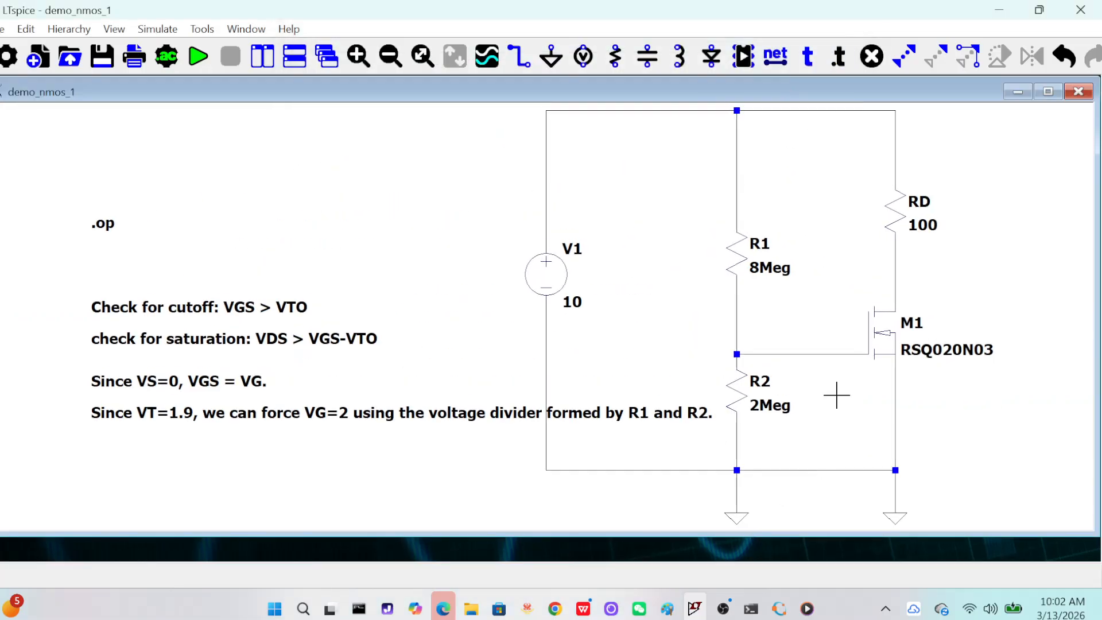
Step: Create a net label named Source, rotate it vertical and place it on the wire below M1's source
left_click(775, 64)
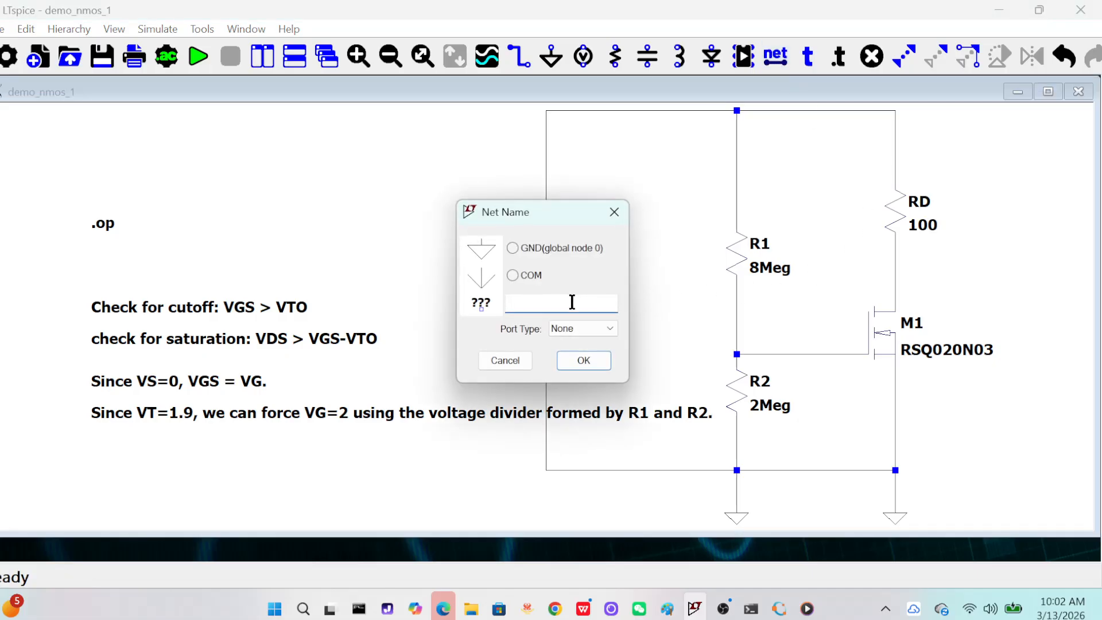
type("Source")
left_click(584, 362)
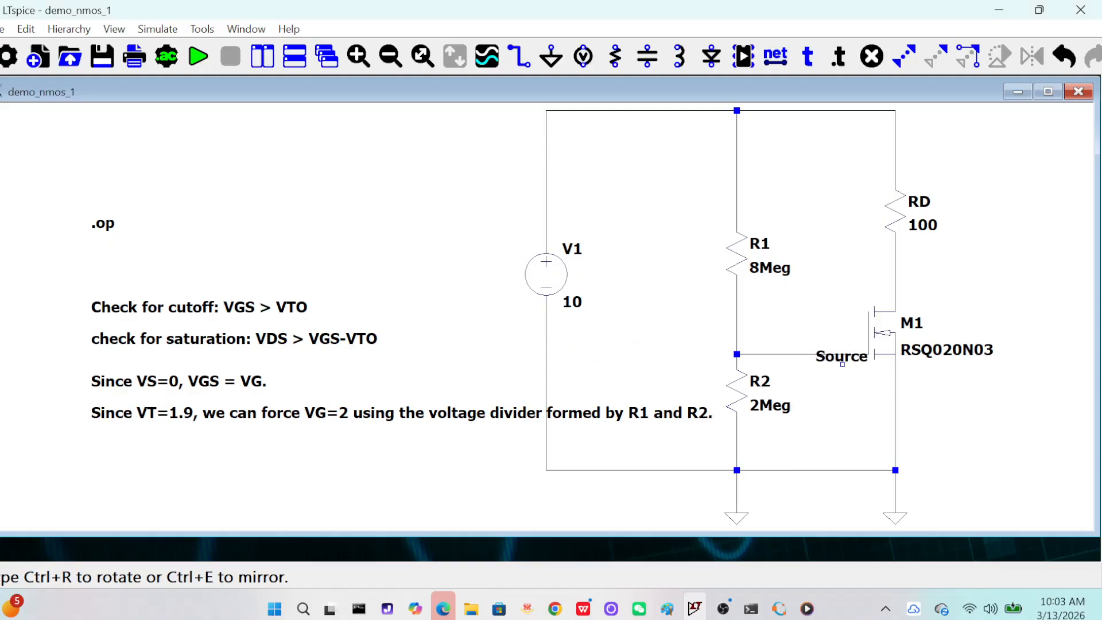
key("ctrl+r")
left_click(895, 384)
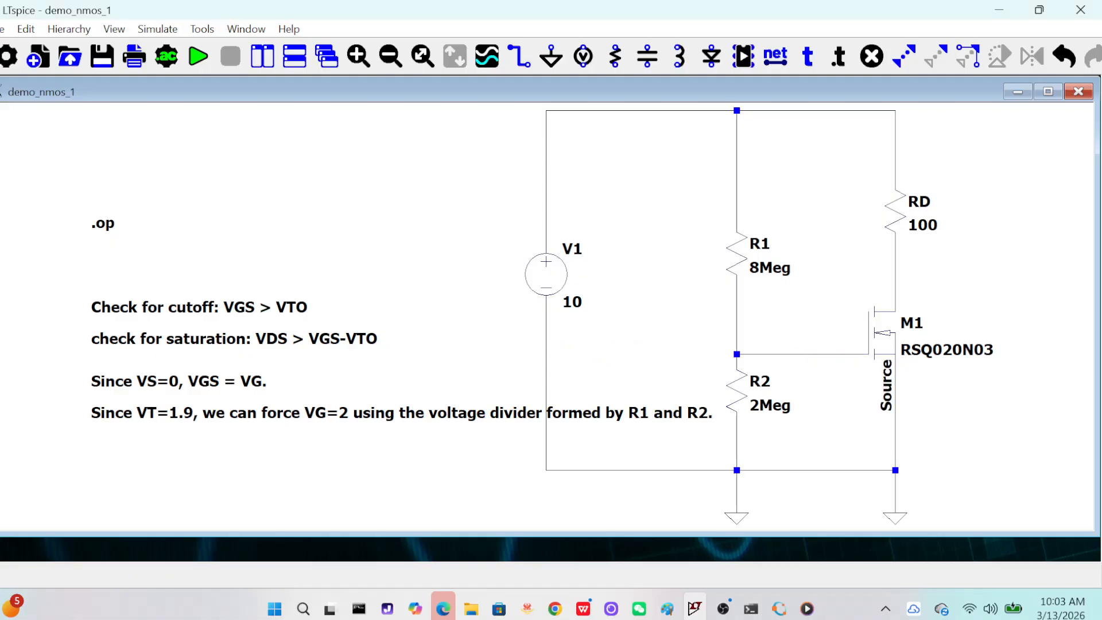
Step: Create a net label named Drain, rotate it vertical and place it on the wire between RD and M1
left_click(776, 55)
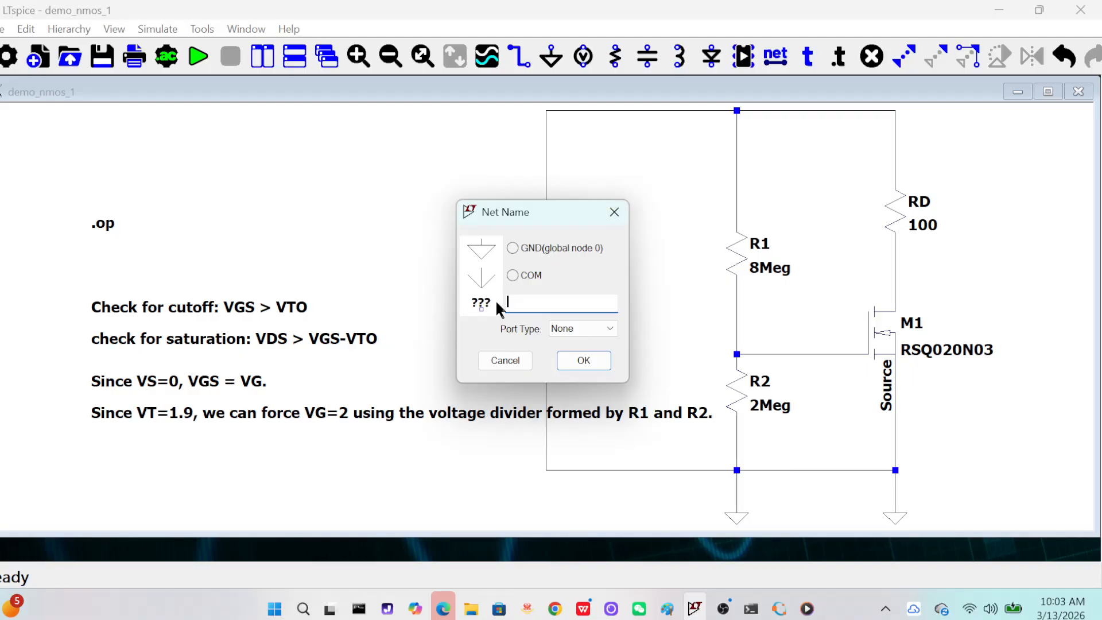
type("Drain")
left_click(571, 355)
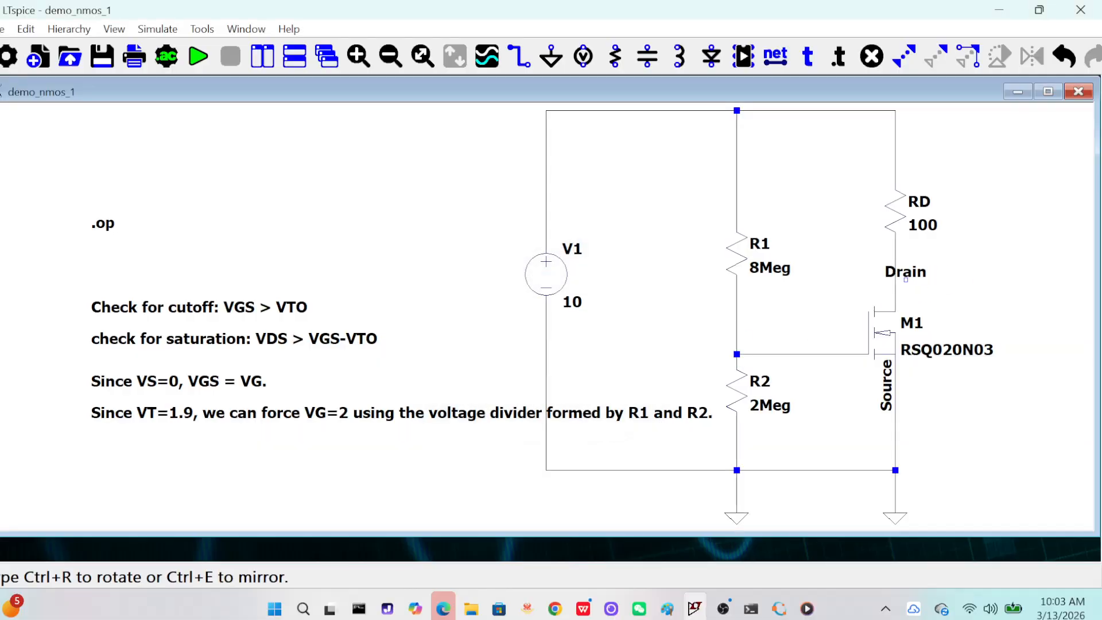
key("ctrl+r")
left_click(894, 289)
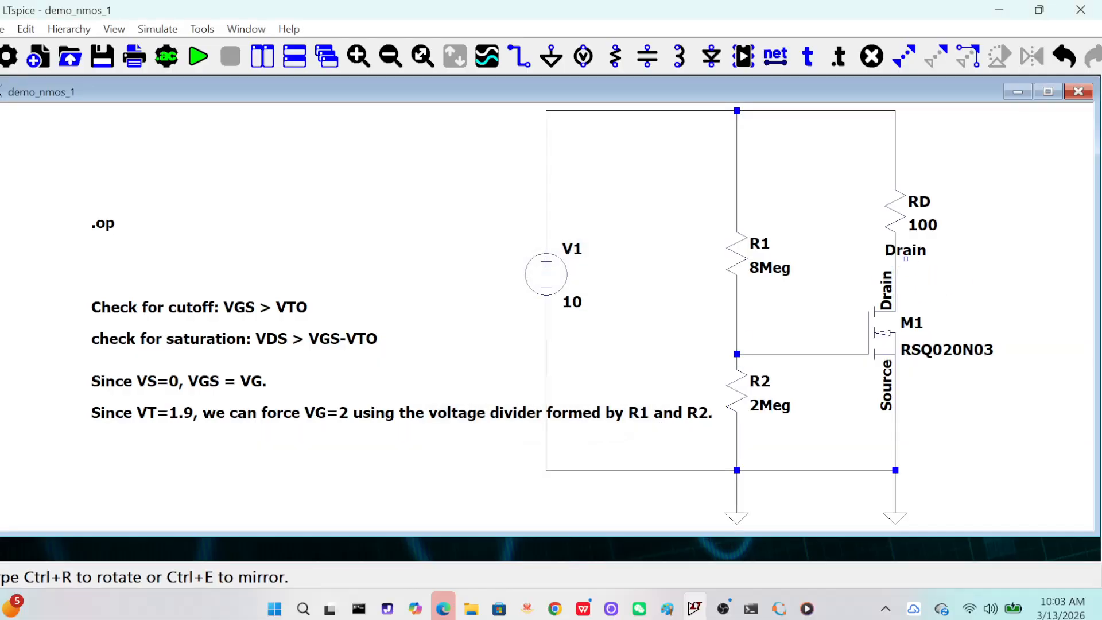
key("Escape")
Step: Create a net label named Gate and place it on the wire between the R1/R2 divider and M1's gate
left_click(775, 58)
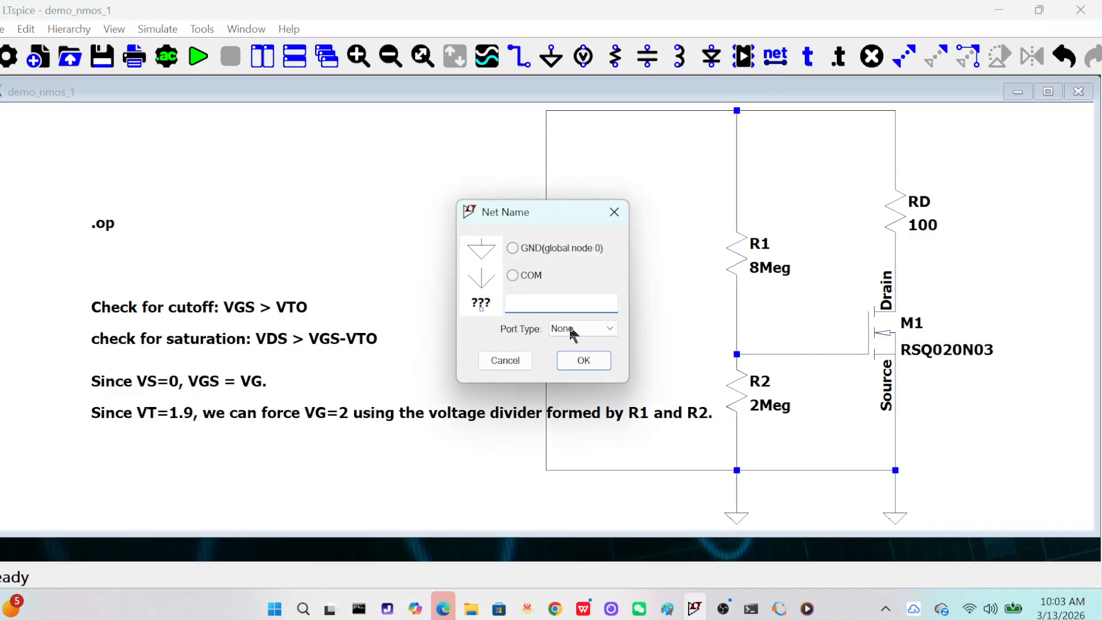
type("Gate")
key("Return")
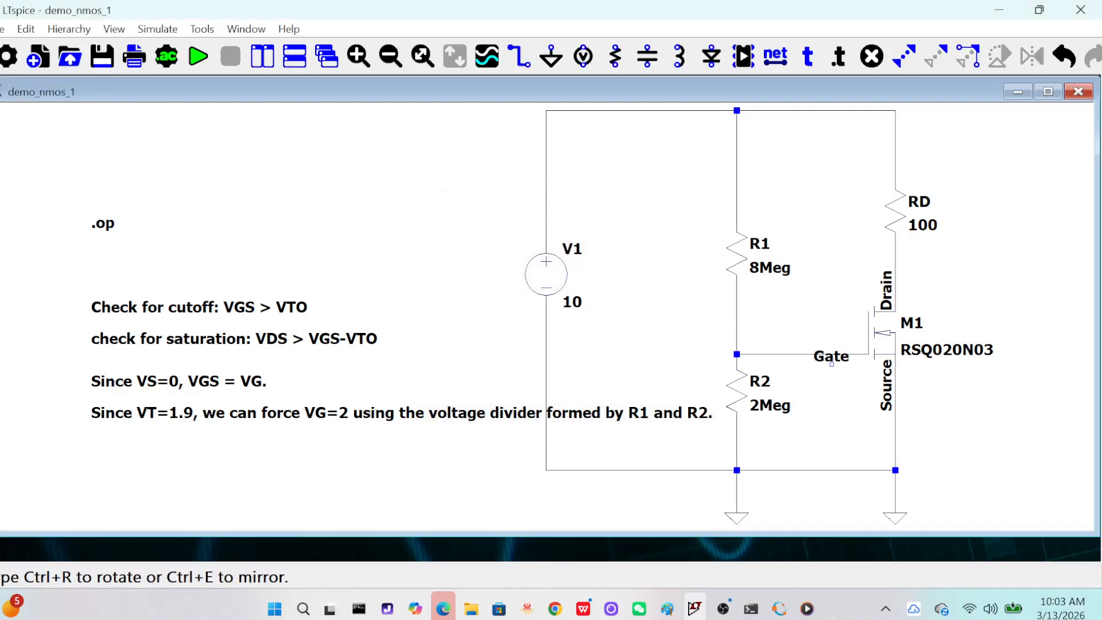
left_click(820, 356)
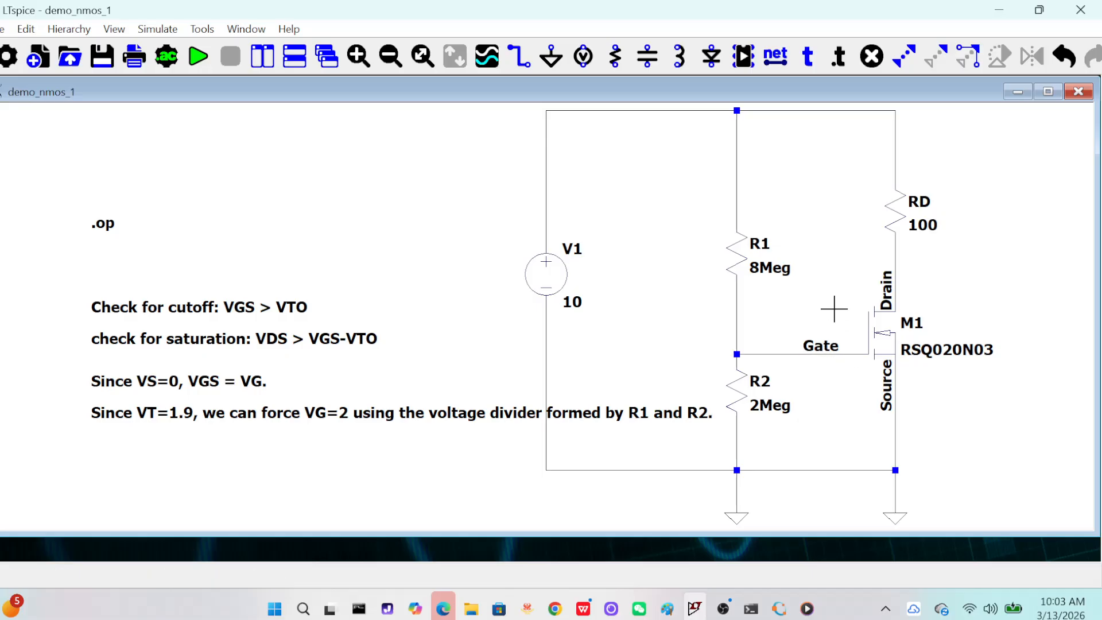
Step: Run the operating point simulation twice, examine the gate and drain voltages and device currents, and close the results each time
left_click(198, 57)
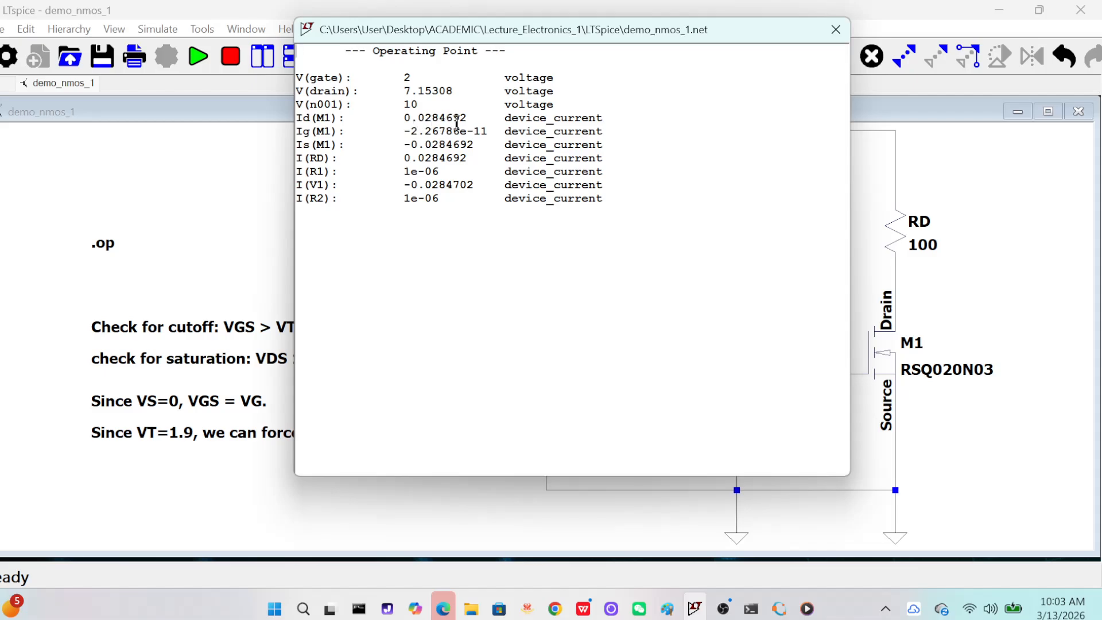
left_click(839, 38)
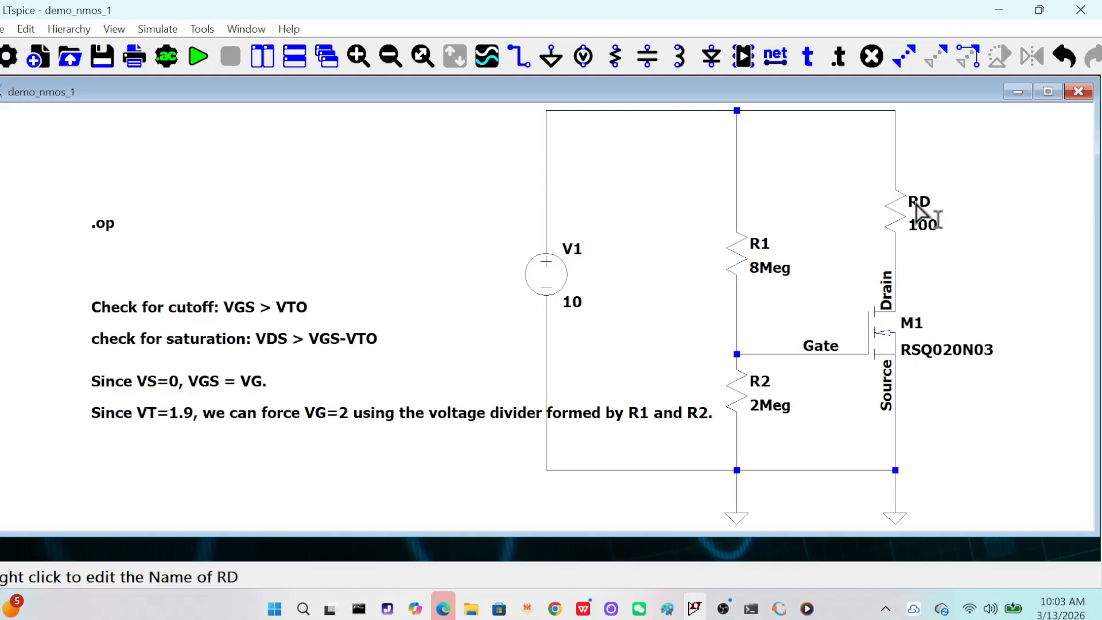
mouse_move(900, 224)
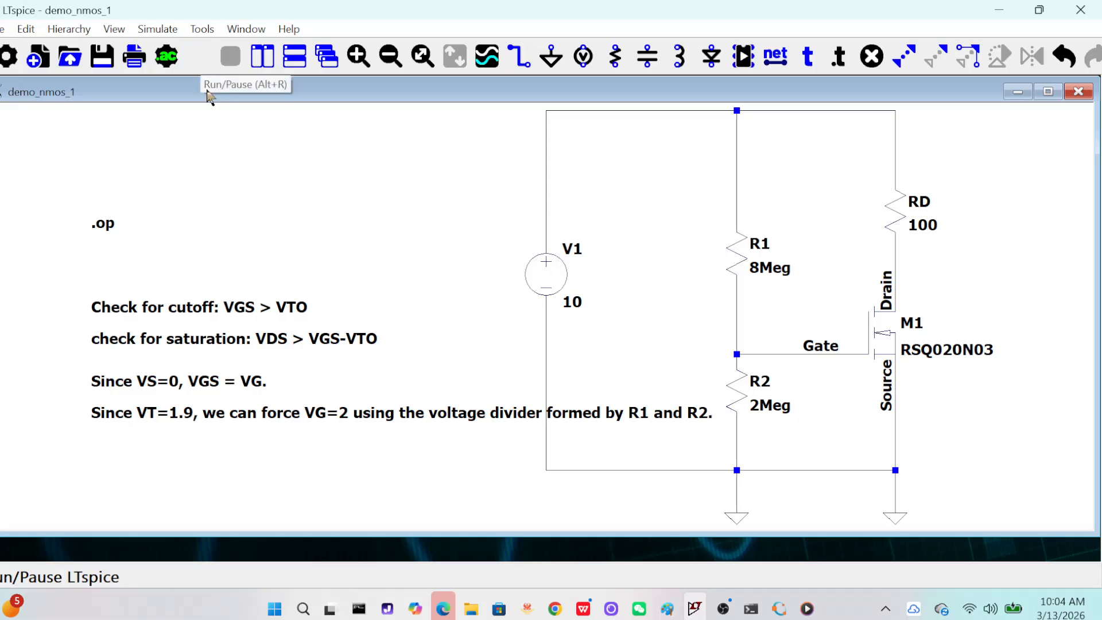
left_click(197, 64)
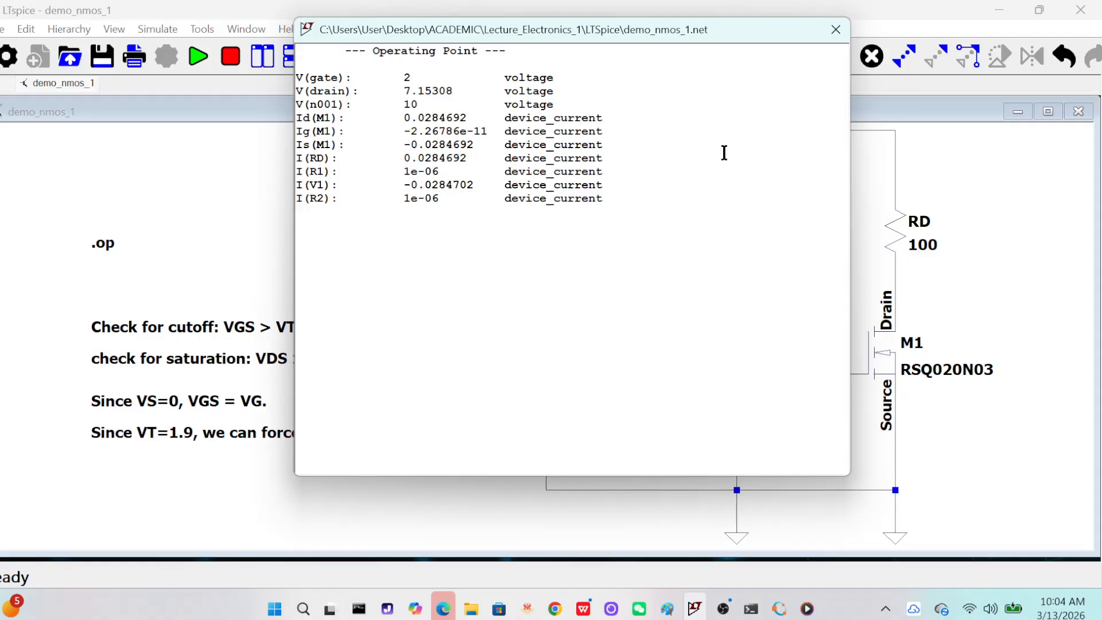
left_click(836, 30)
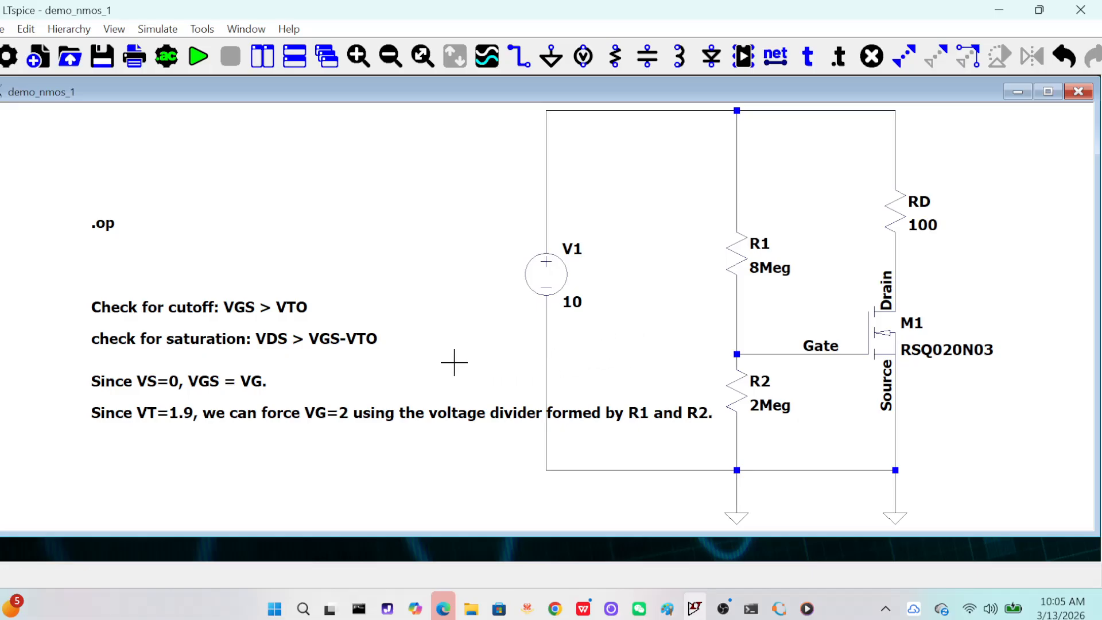
Step: Move the note about forcing VG=2 with the voltage divider below the circuit and fit the whole schematic in view
left_click(26, 29)
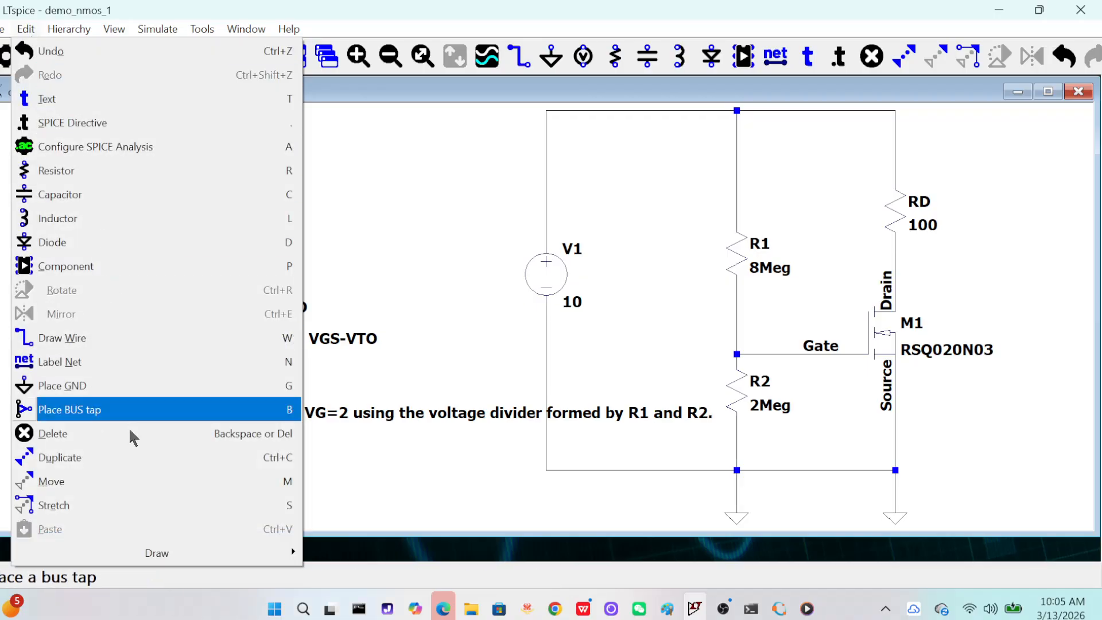
left_click(101, 497)
left_click(359, 418)
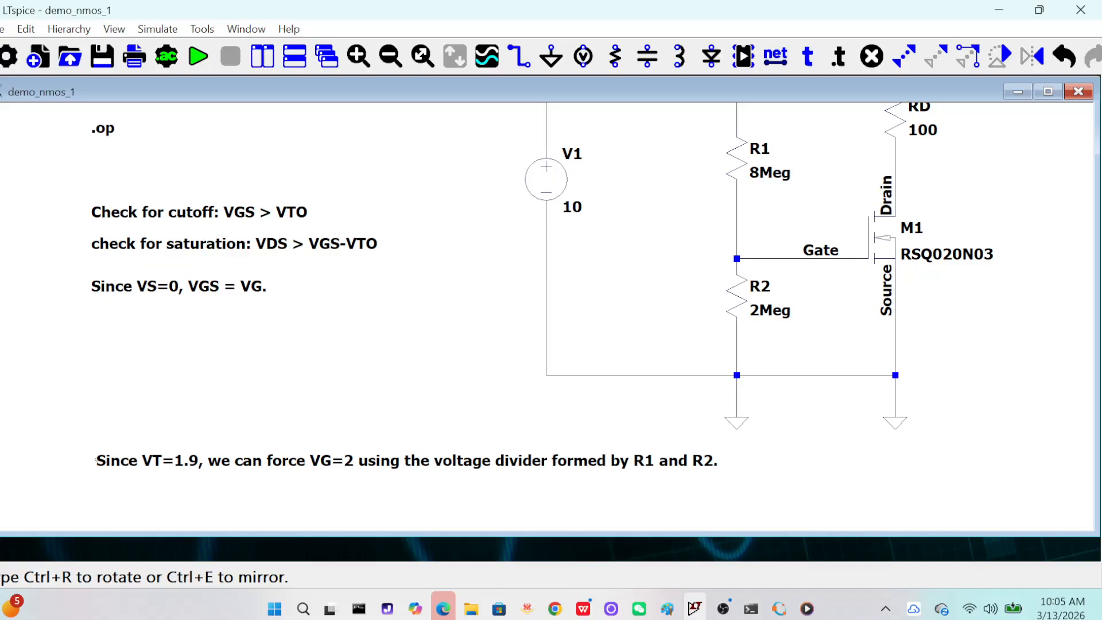
left_click(352, 460)
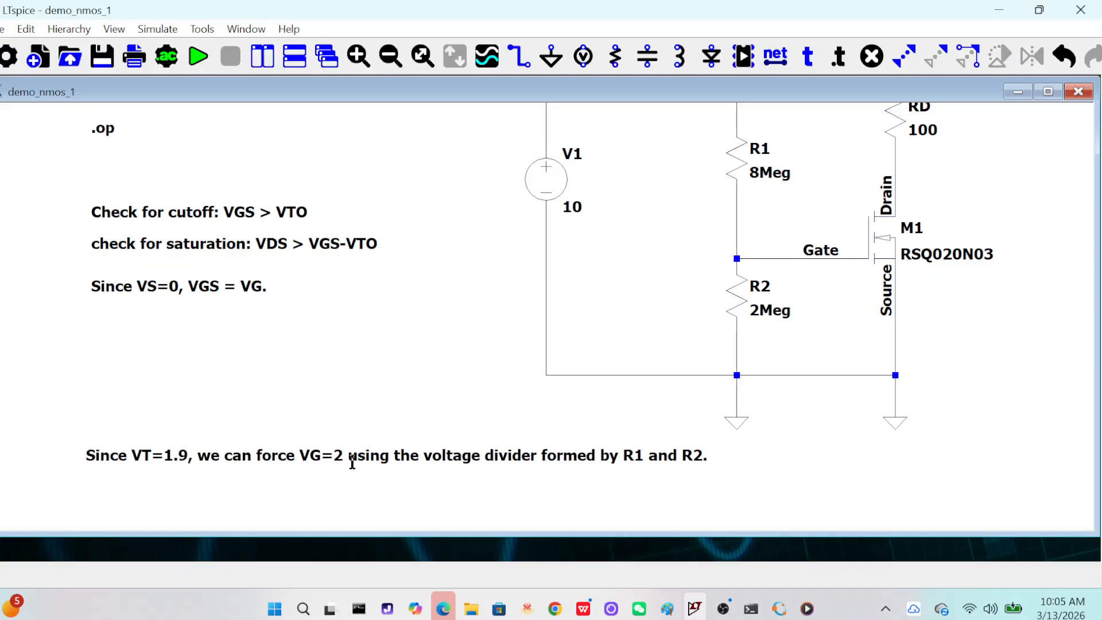
left_click(118, 28)
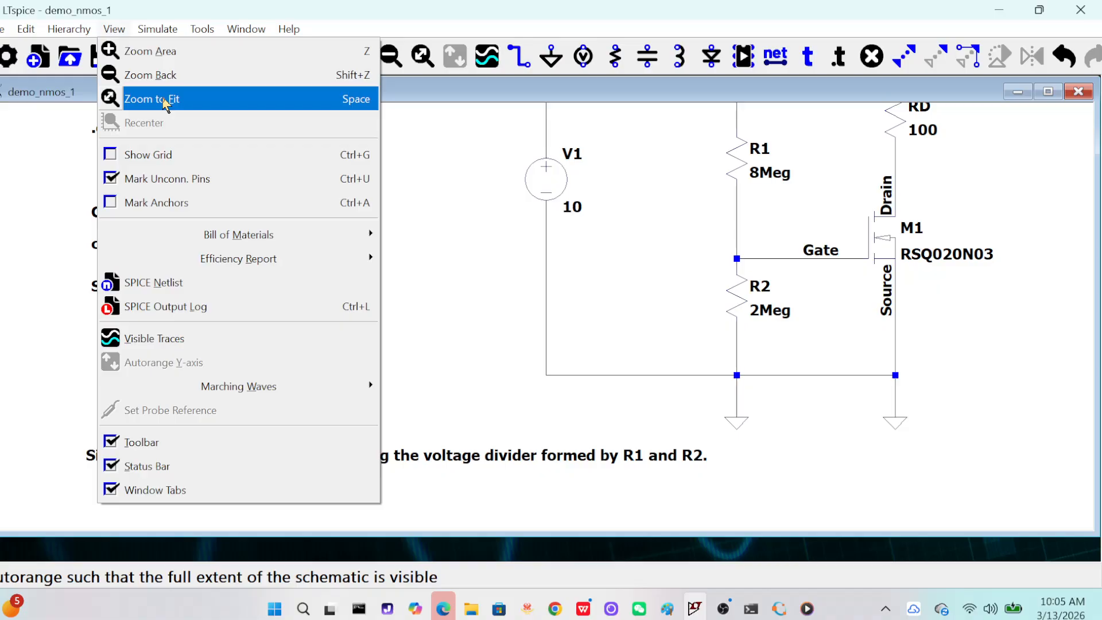
left_click(167, 99)
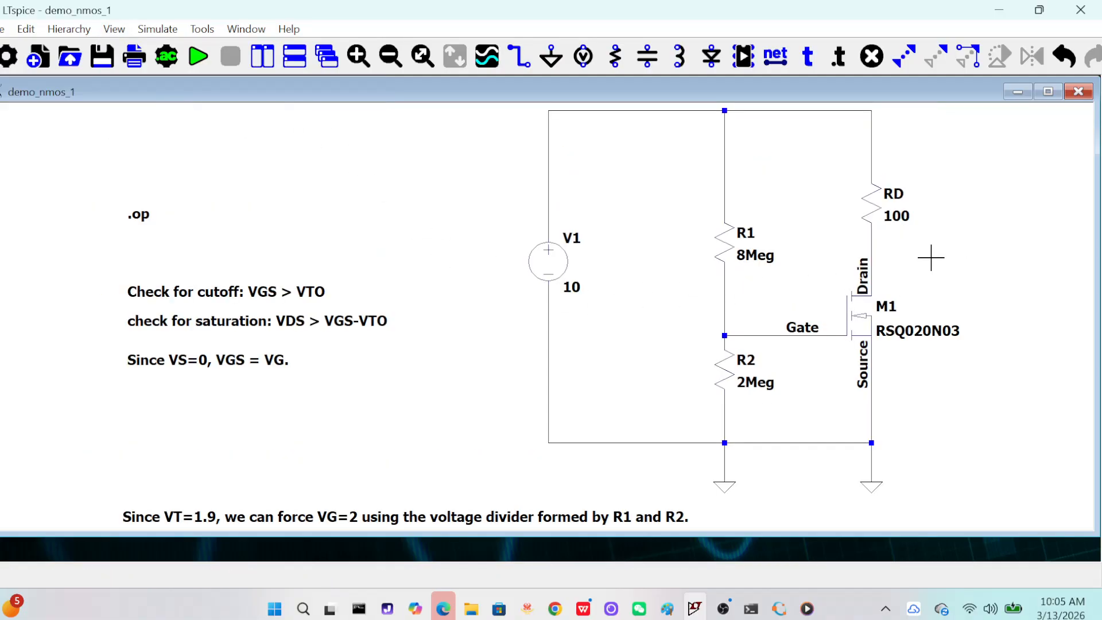
Step: Place two horizontal capacitors, C1 between V1 and the R1/R2 divider and C2 beside the drain of M1
mouse_move(872, 287)
left_click(26, 29)
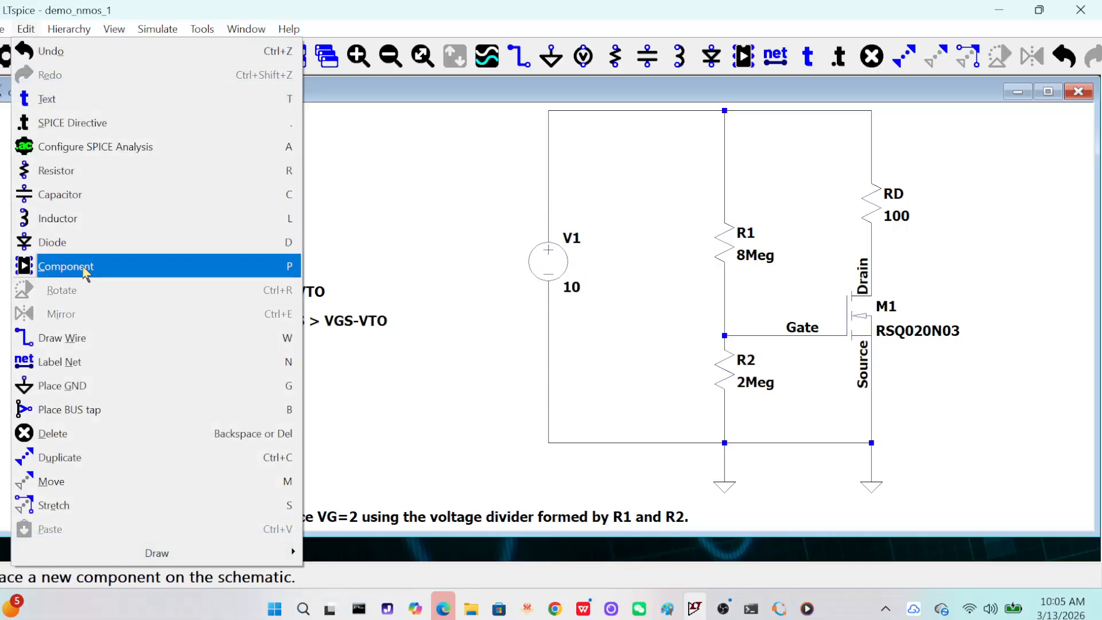
left_click(86, 195)
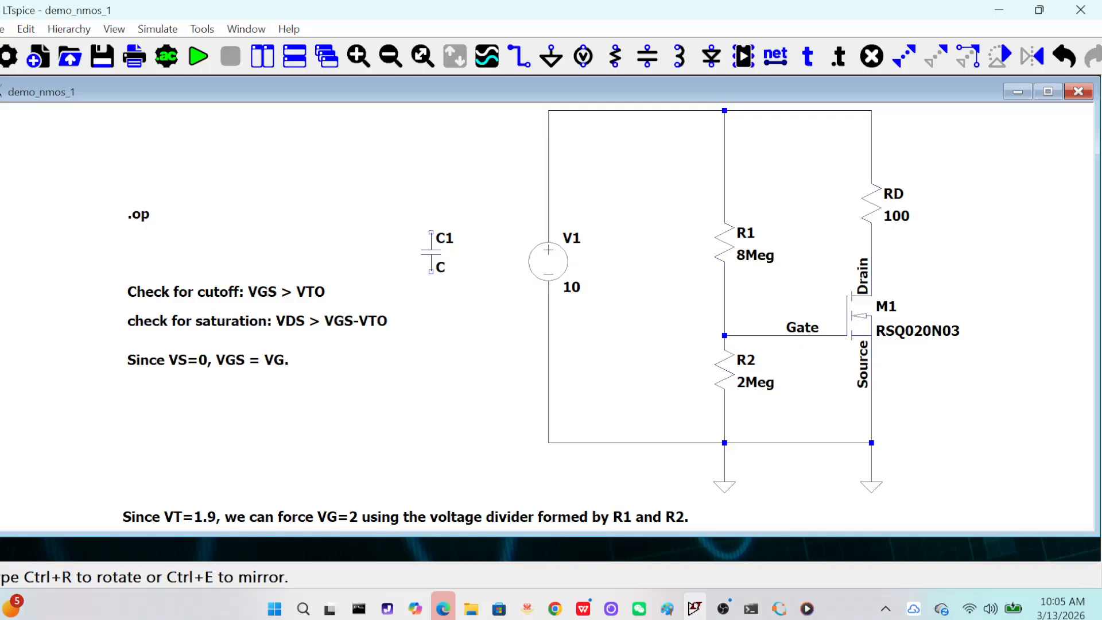
key("ctrl+r")
left_click(665, 305)
left_click(968, 256)
key("Escape")
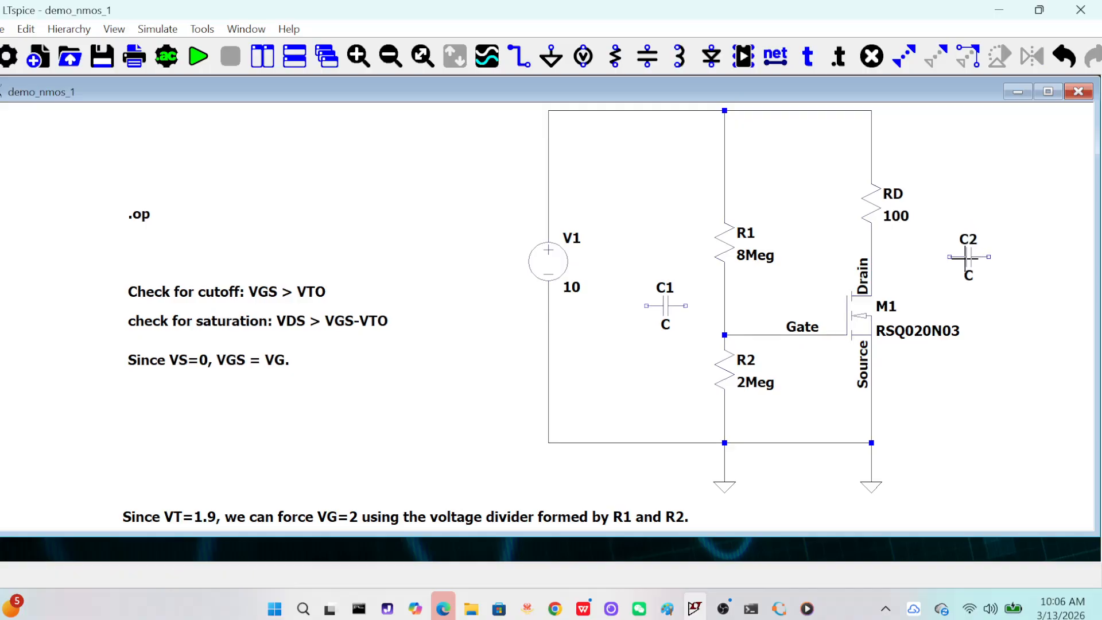
Step: Set the capacitance of both C1 and C2 to 1u
right_click(664, 306)
type("1u")
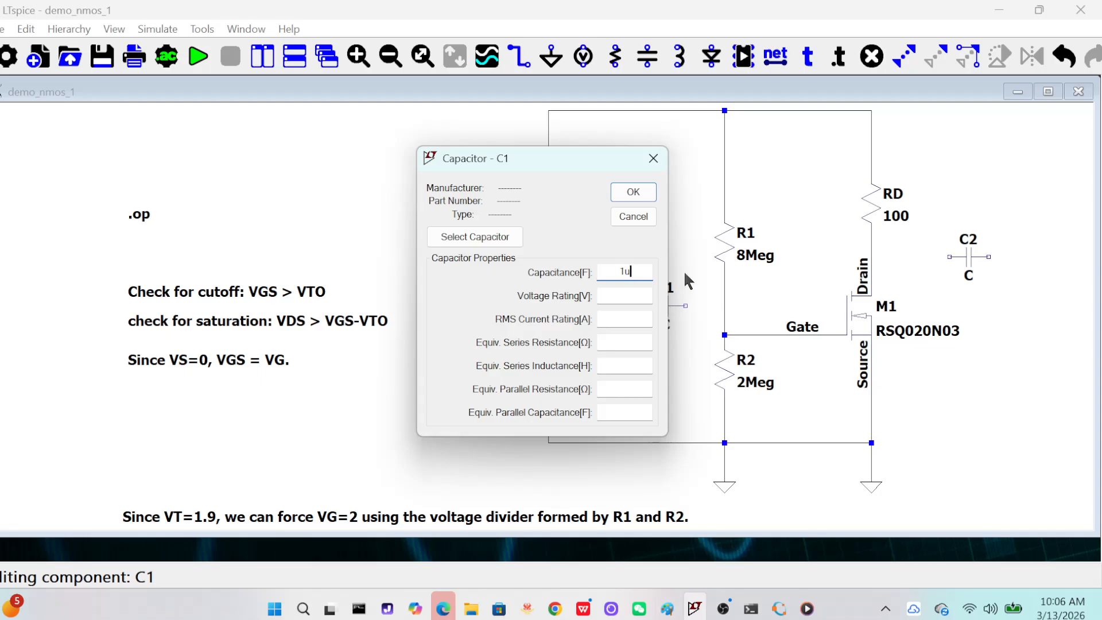
left_click(644, 196)
right_click(969, 256)
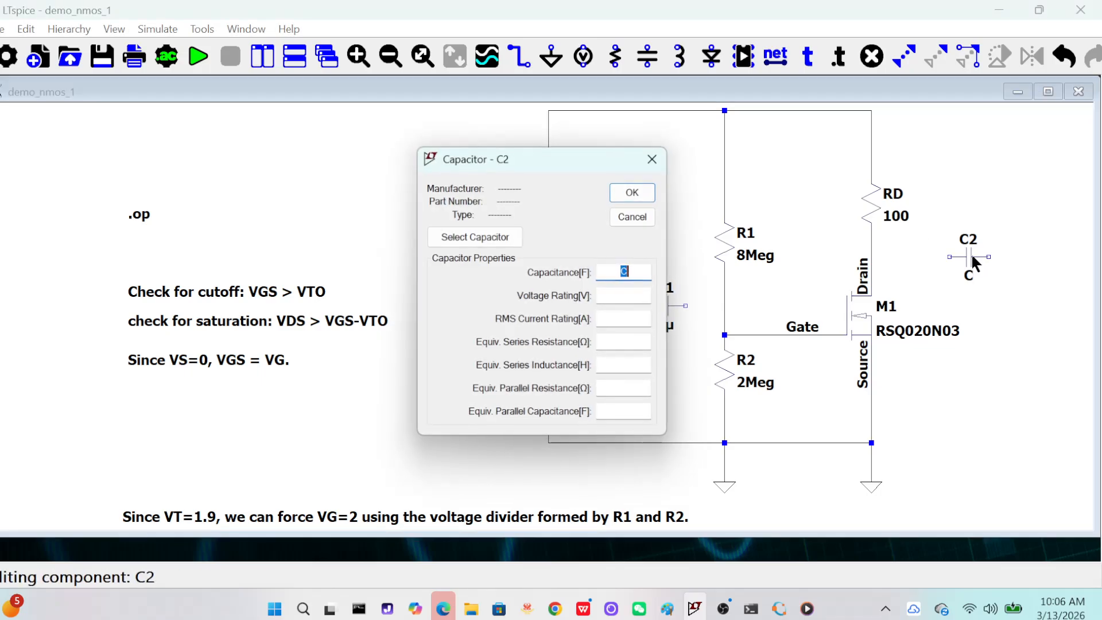
left_click(637, 193)
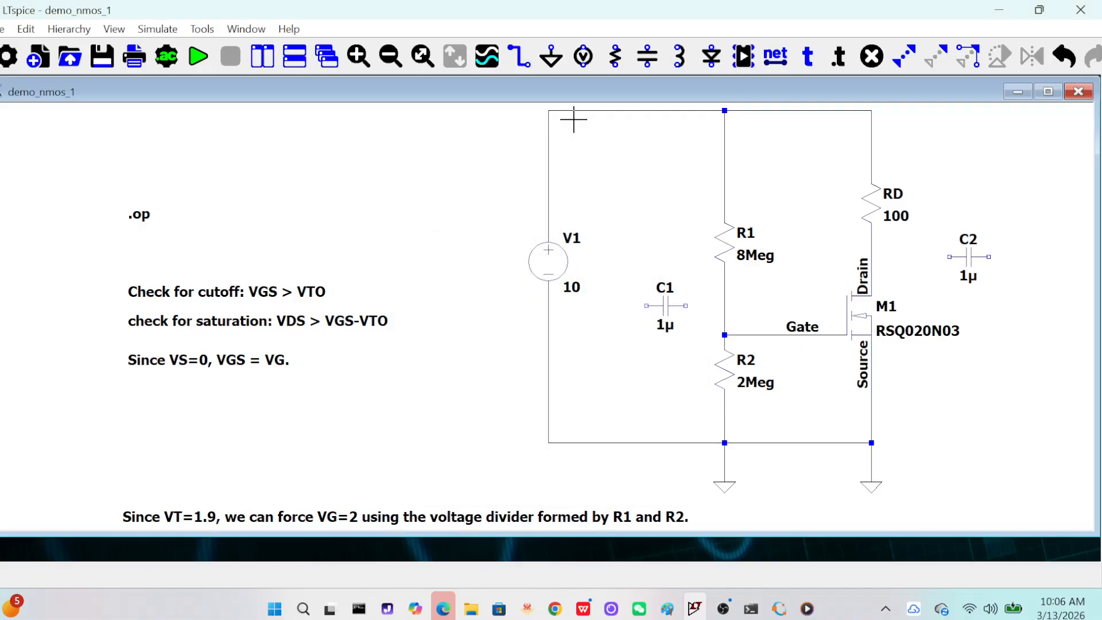
Step: Wire C1 to the R1/R2 divider line and C2 to the drain node, extending each capacitor's outer side with an open-ended wire
left_click(519, 57)
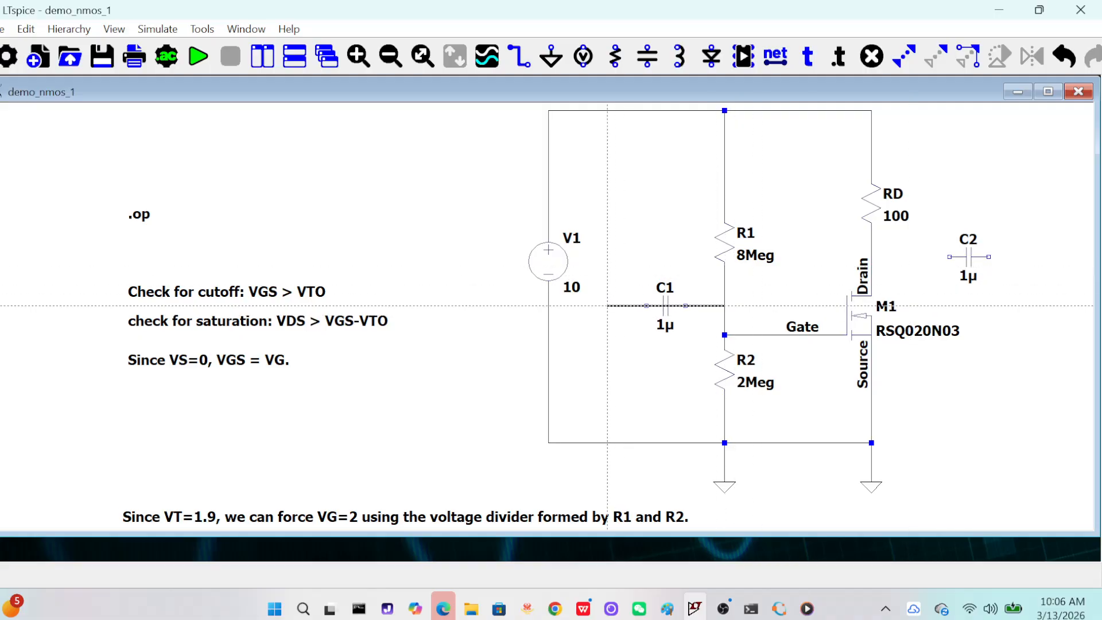
left_click(724, 306)
left_click(607, 306)
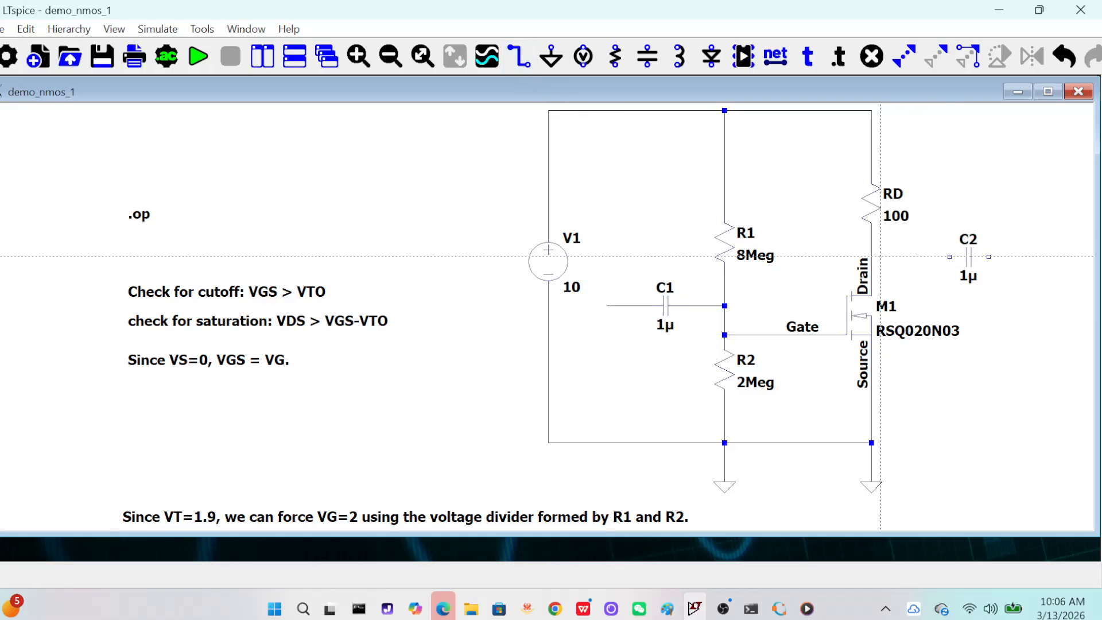
left_click(871, 256)
left_click(1057, 258)
key("Escape")
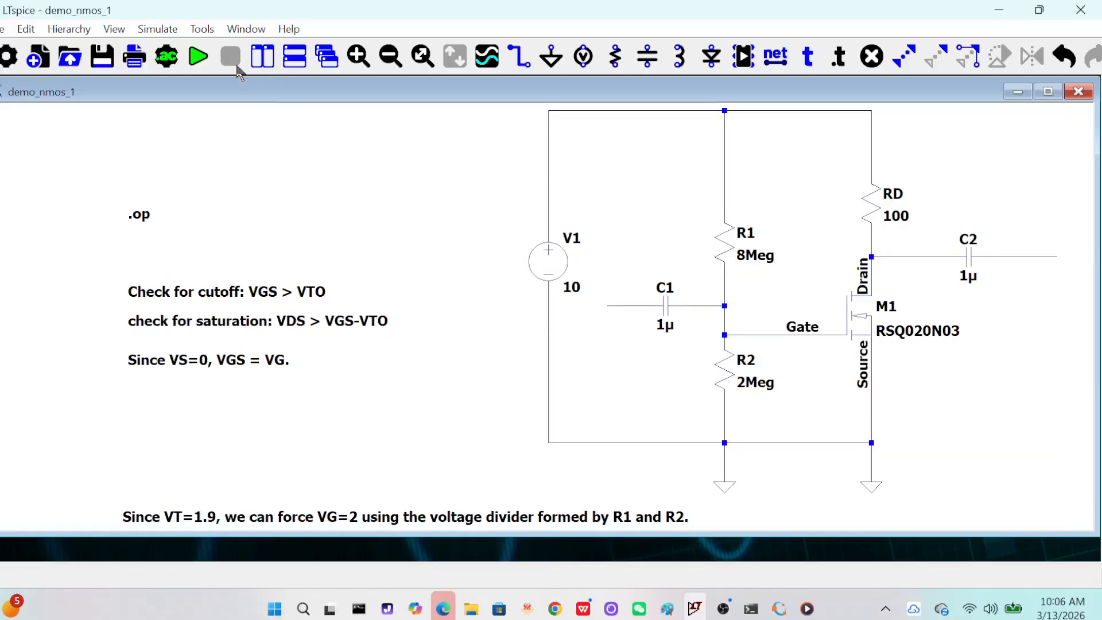
left_click(30, 34)
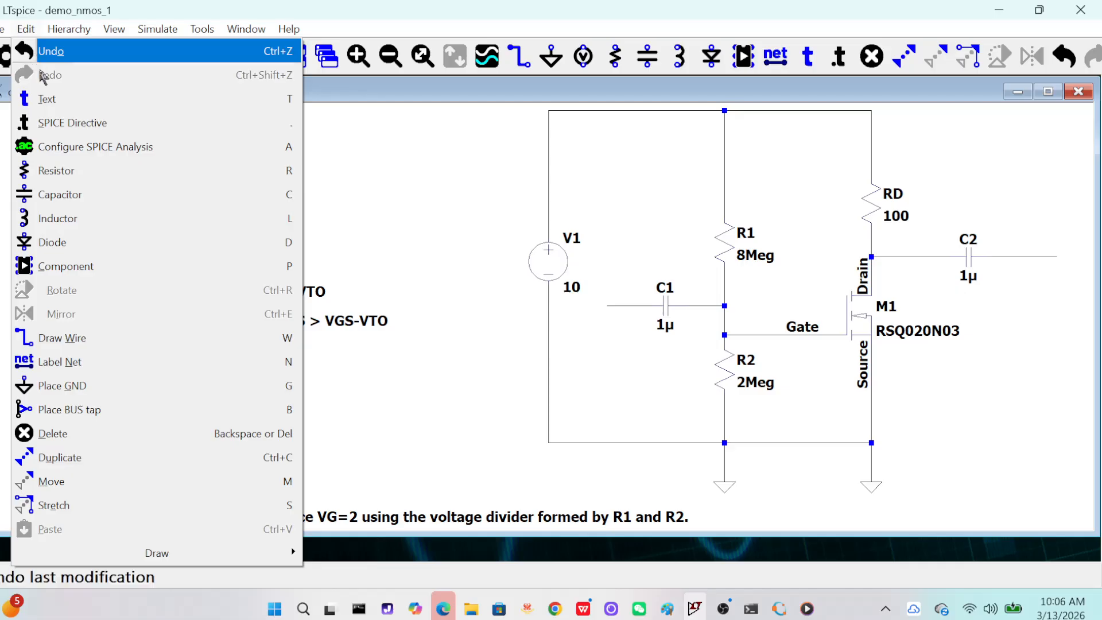